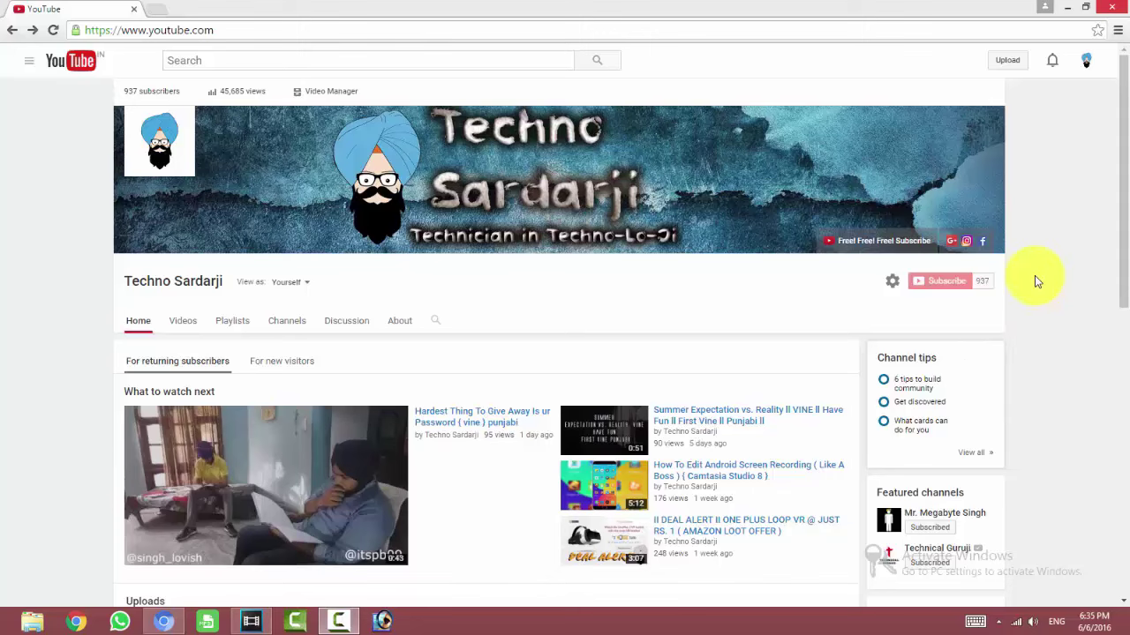
- Import GFGFG.PNG and Untitled.mp4 from the desktop's Untitled folder into the Vegas Pro project media
left_click(1067, 7)
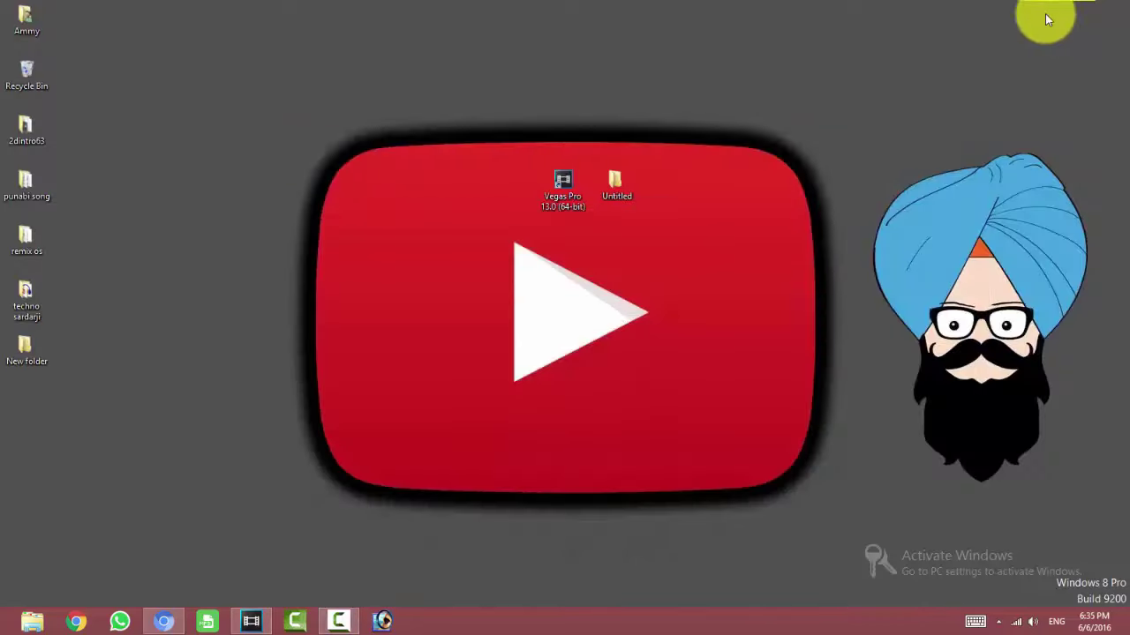
left_click(618, 189)
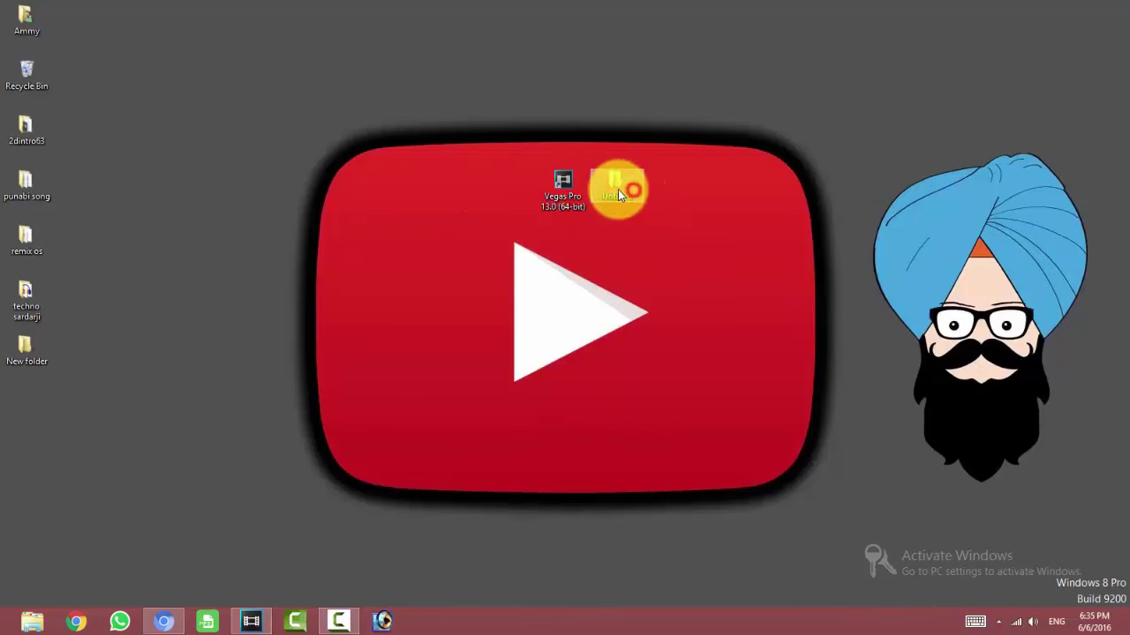
double_click(617, 191)
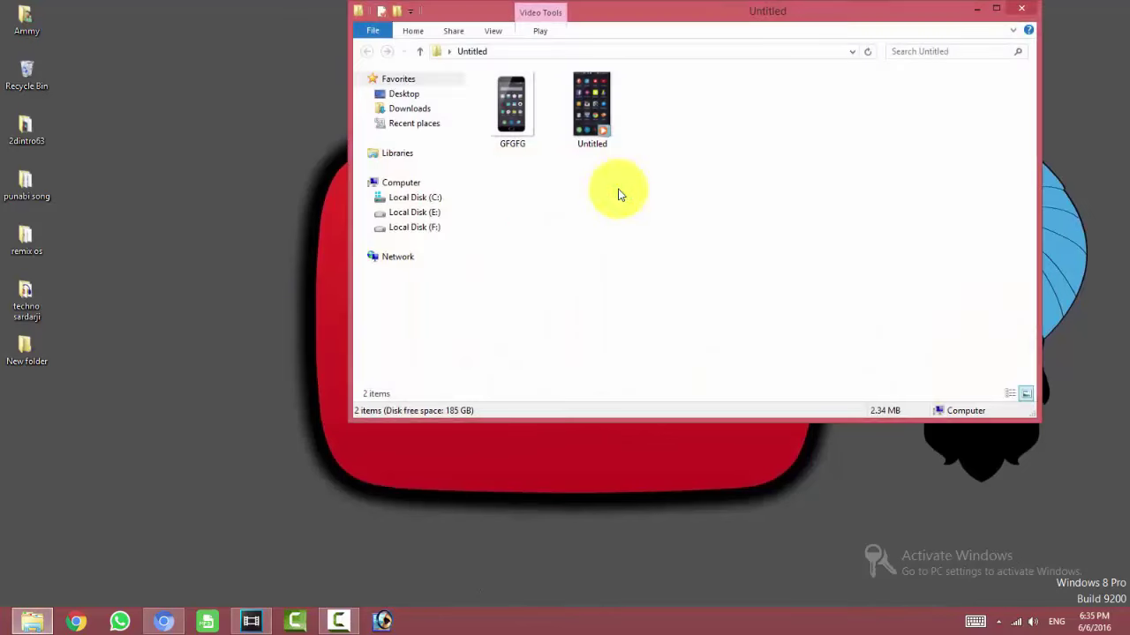
left_click(583, 107)
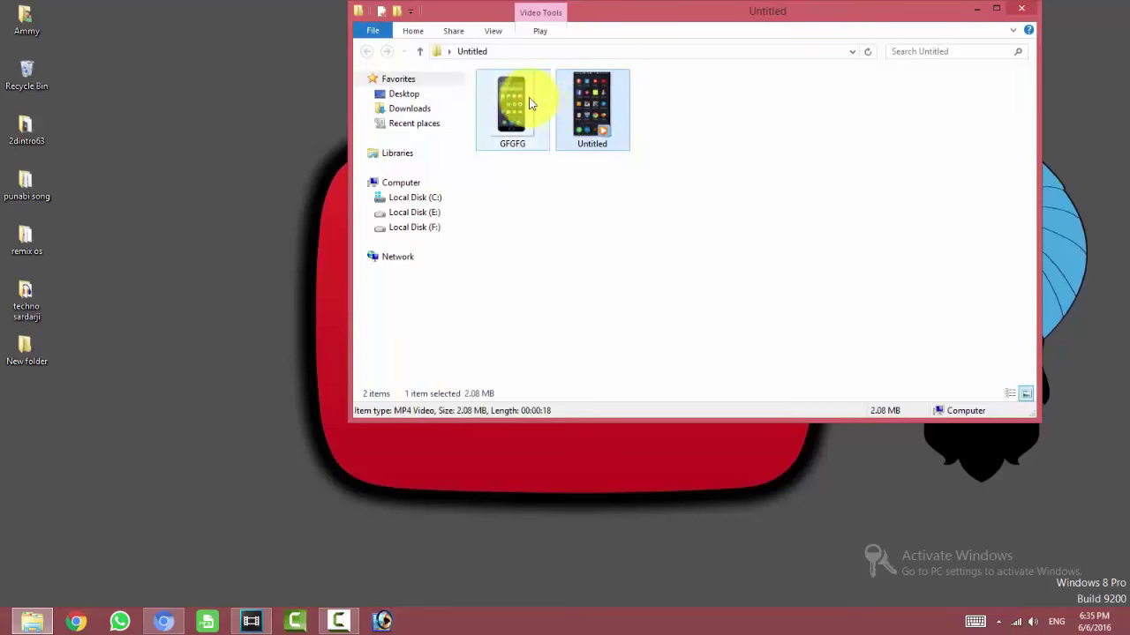
left_click_drag(701, 149, 215, 172)
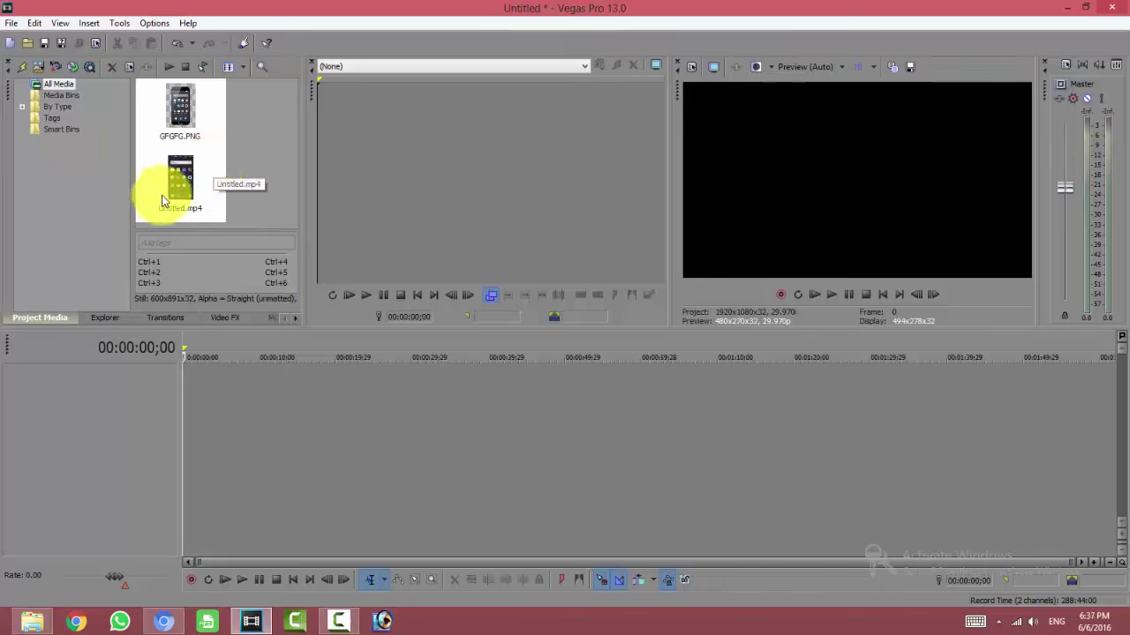
- Place Untitled.mp4 at the start of the empty timeline and delete its audio clip
left_click(179, 194)
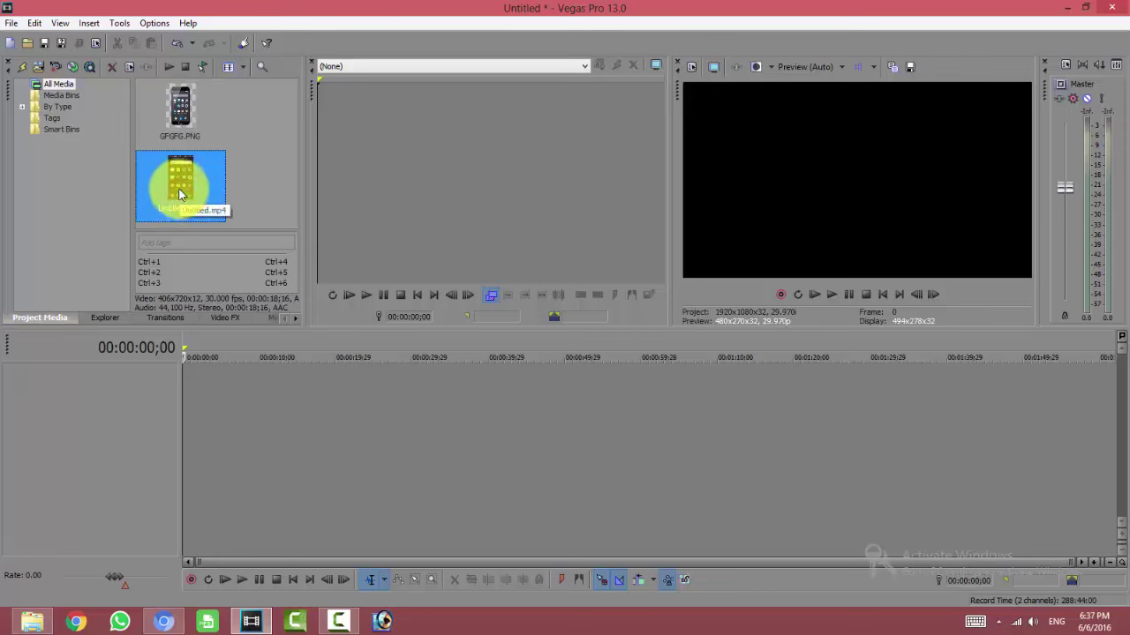
left_click_drag(179, 194, 179, 412)
left_click(242, 442)
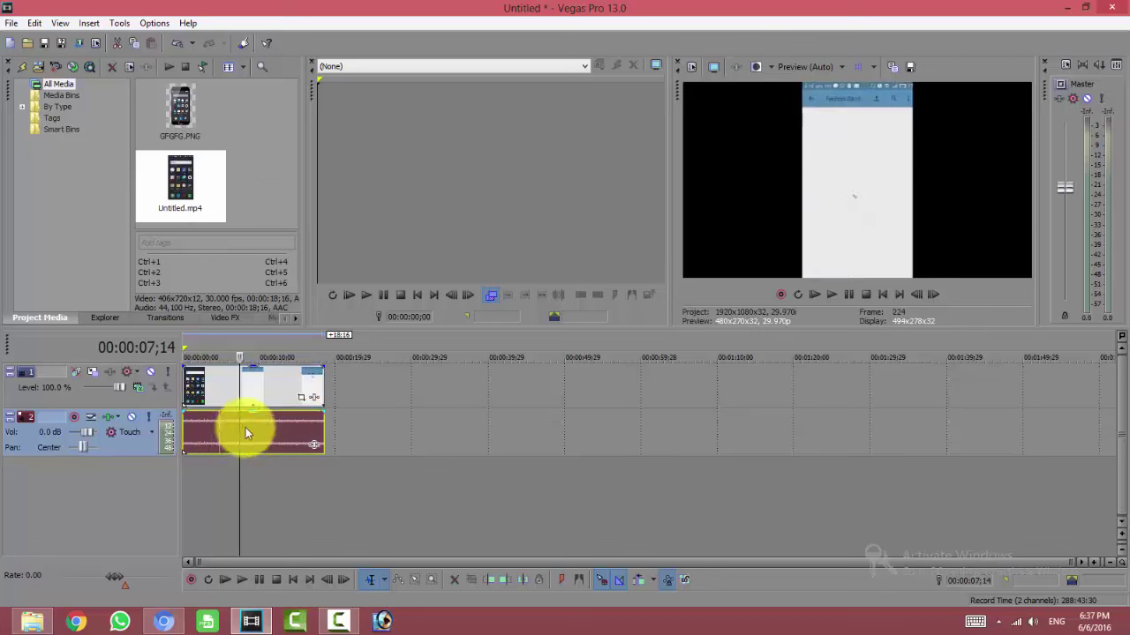
left_click(297, 430)
key("Delete")
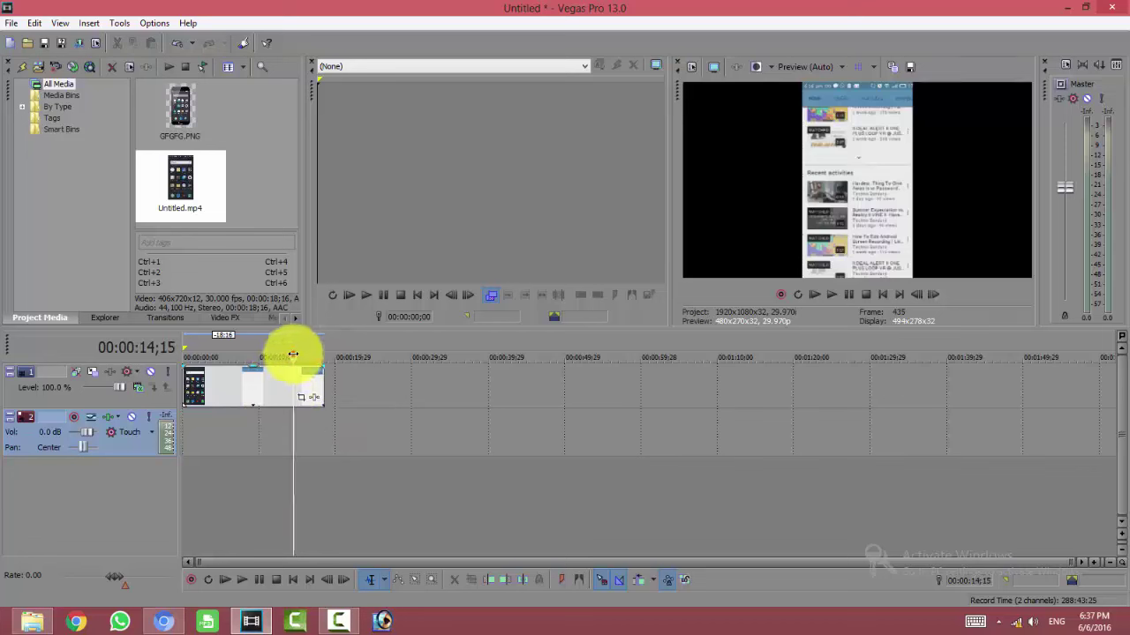
- Delete the empty audio track below the video track
left_click_drag(292, 357, 272, 371)
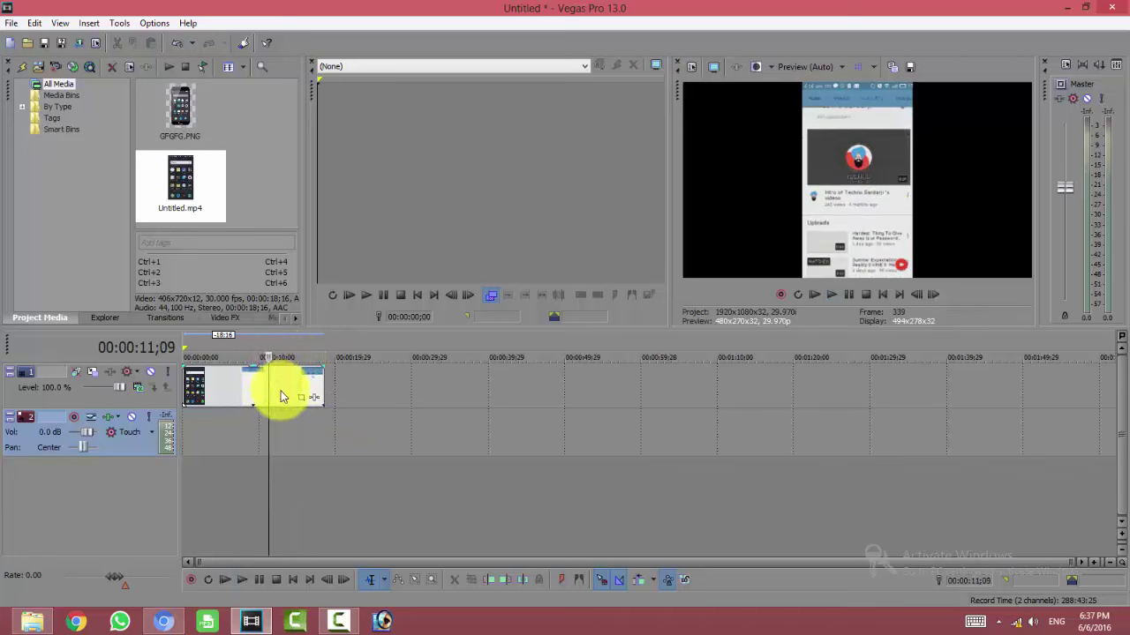
key("s")
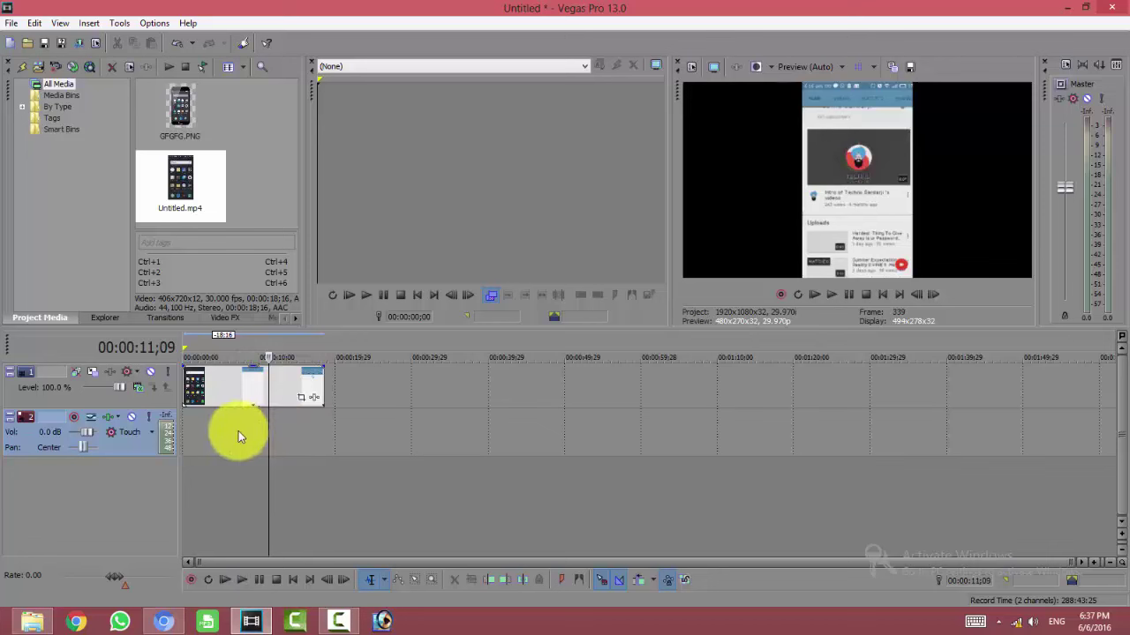
right_click(111, 447)
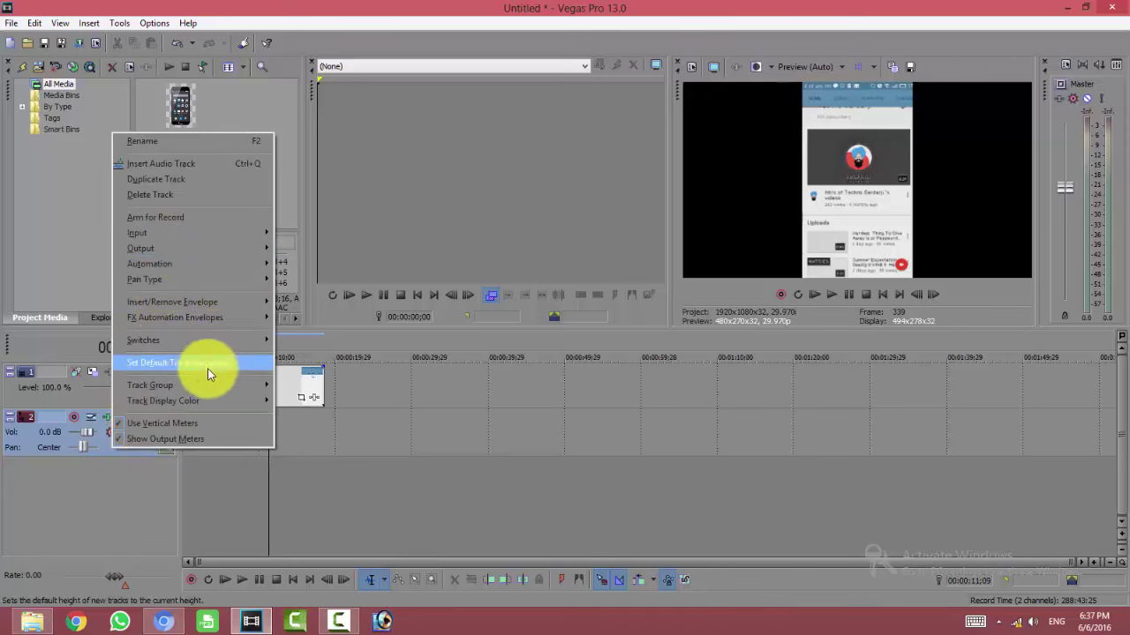
key("Delete")
- Preview the phone recording by playing and scrubbing through it on the timeline
left_click(327, 353)
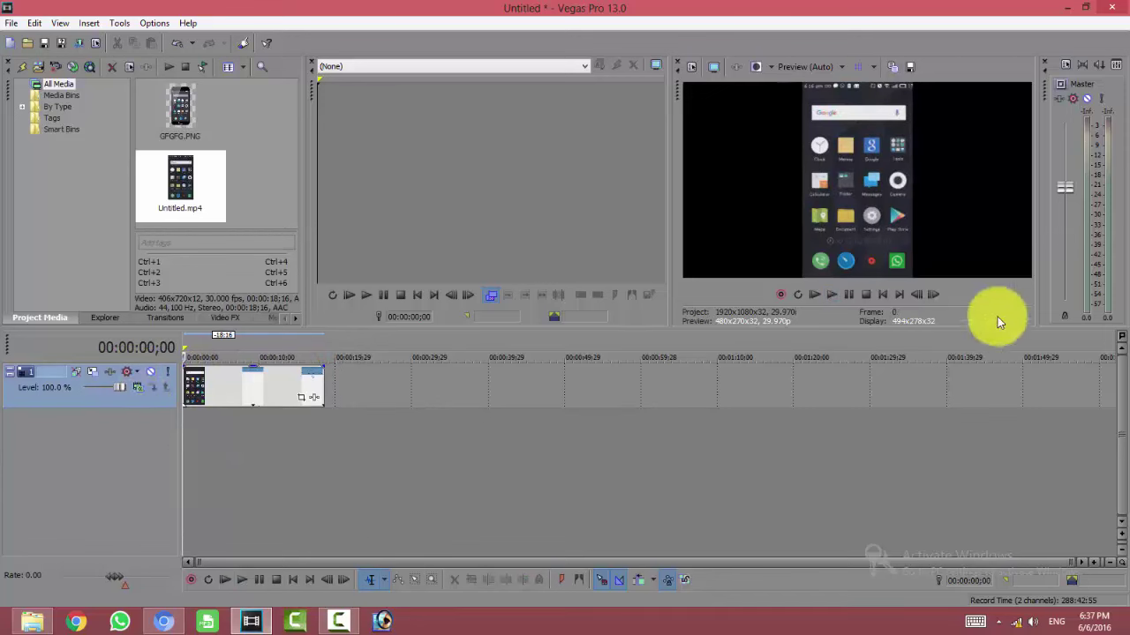
left_click(838, 300)
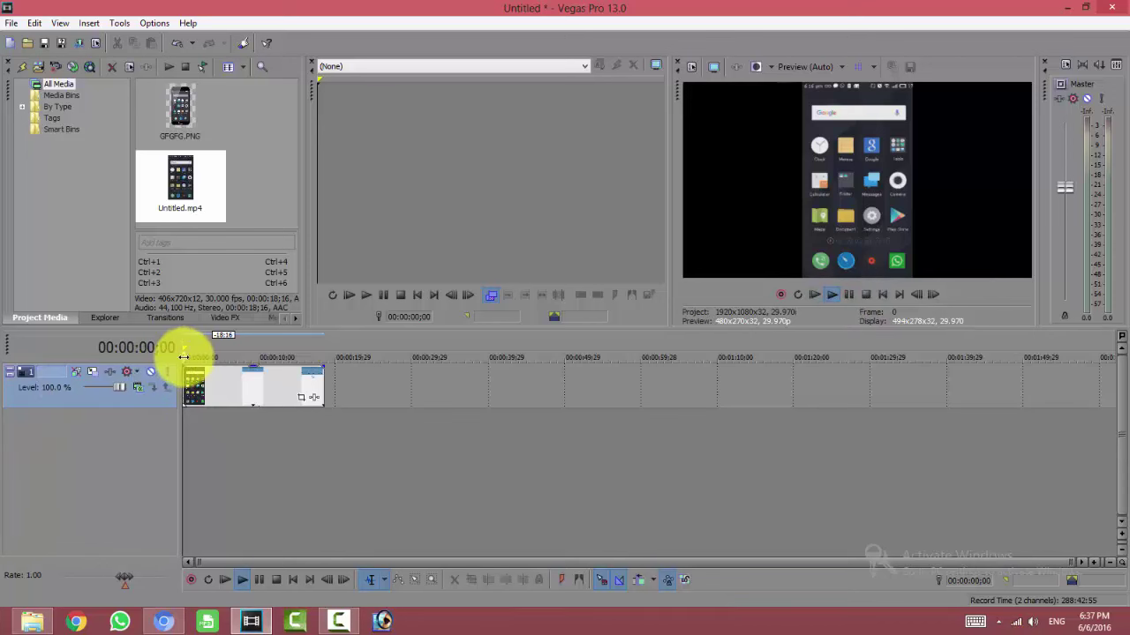
left_click_drag(205, 353, 306, 356)
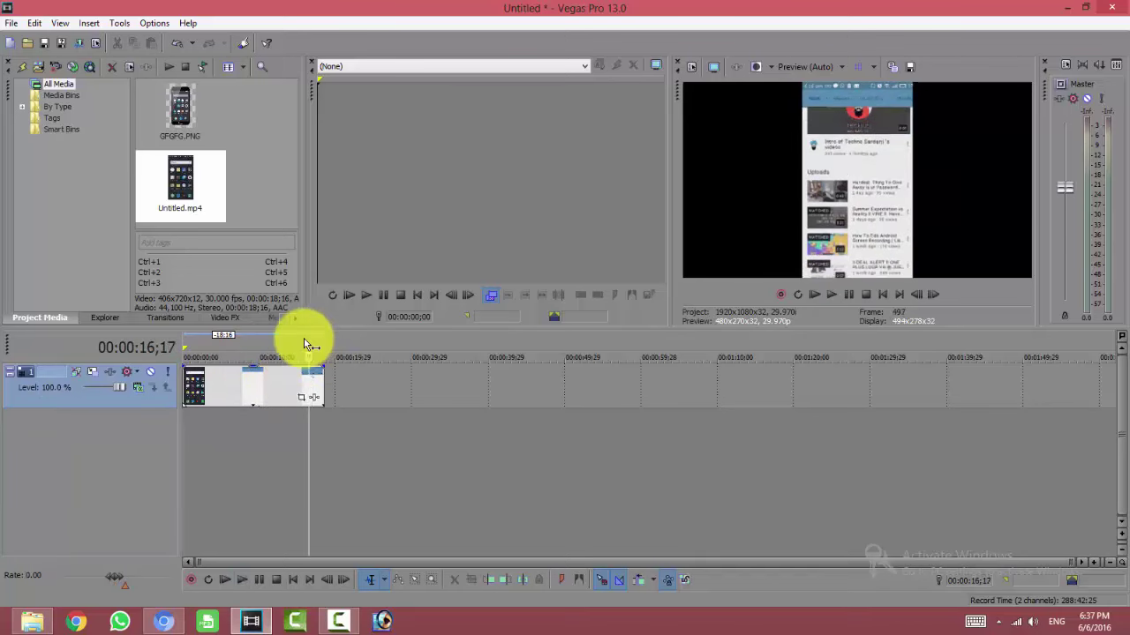
left_click(308, 356)
left_click(286, 357)
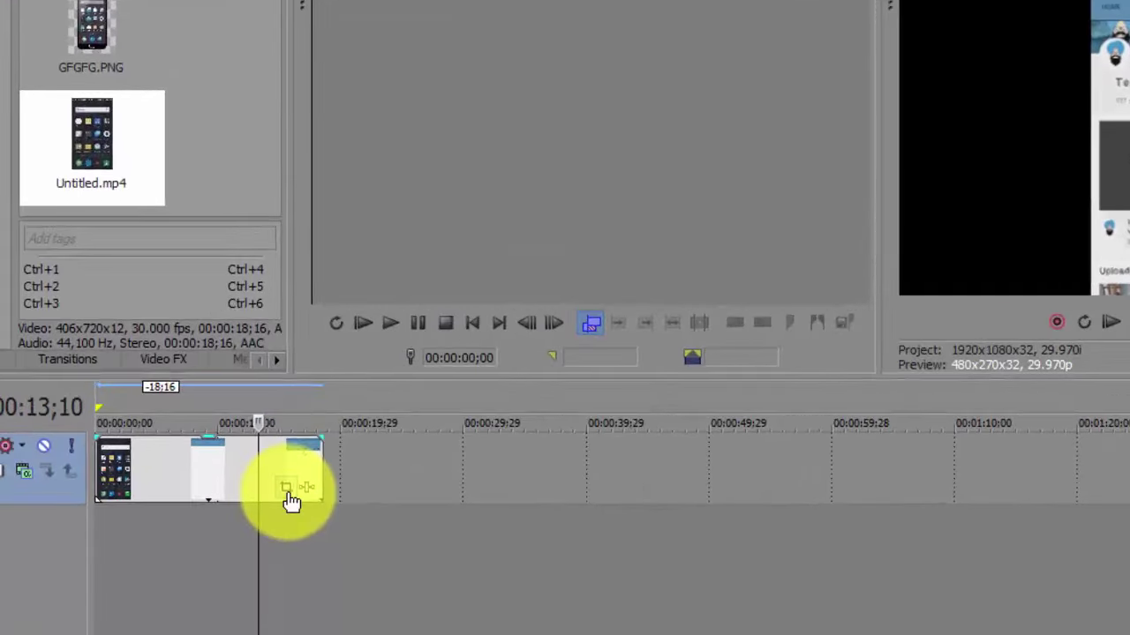
- Apply the 16:9 Widescreen TV aspect ratio Pan/Crop preset to the phone recording clip
left_click(288, 492)
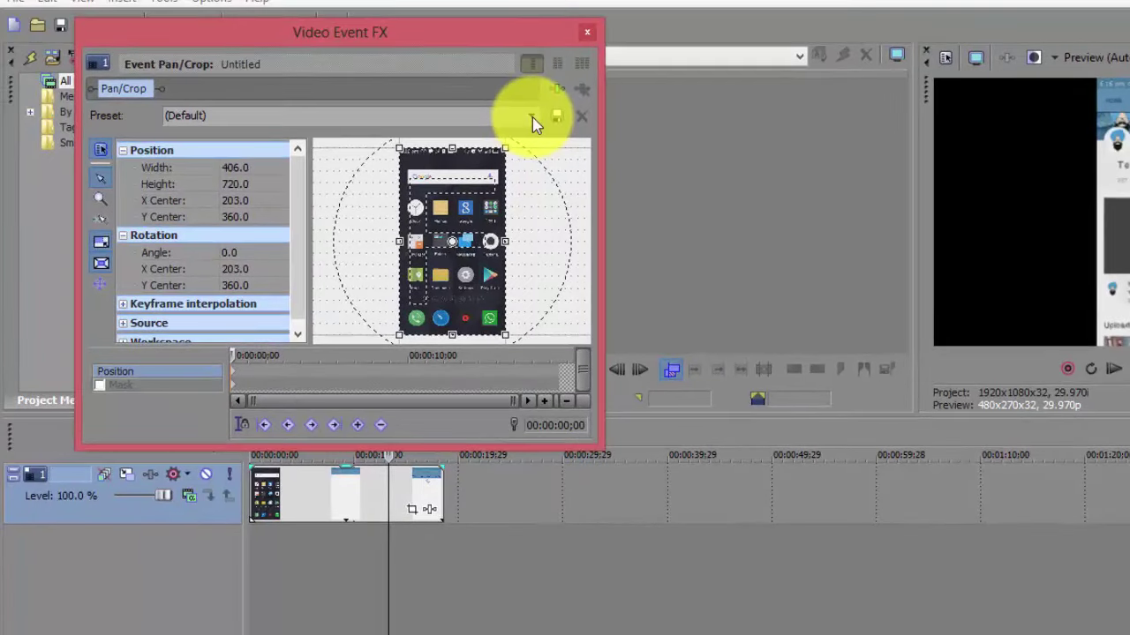
left_click(532, 119)
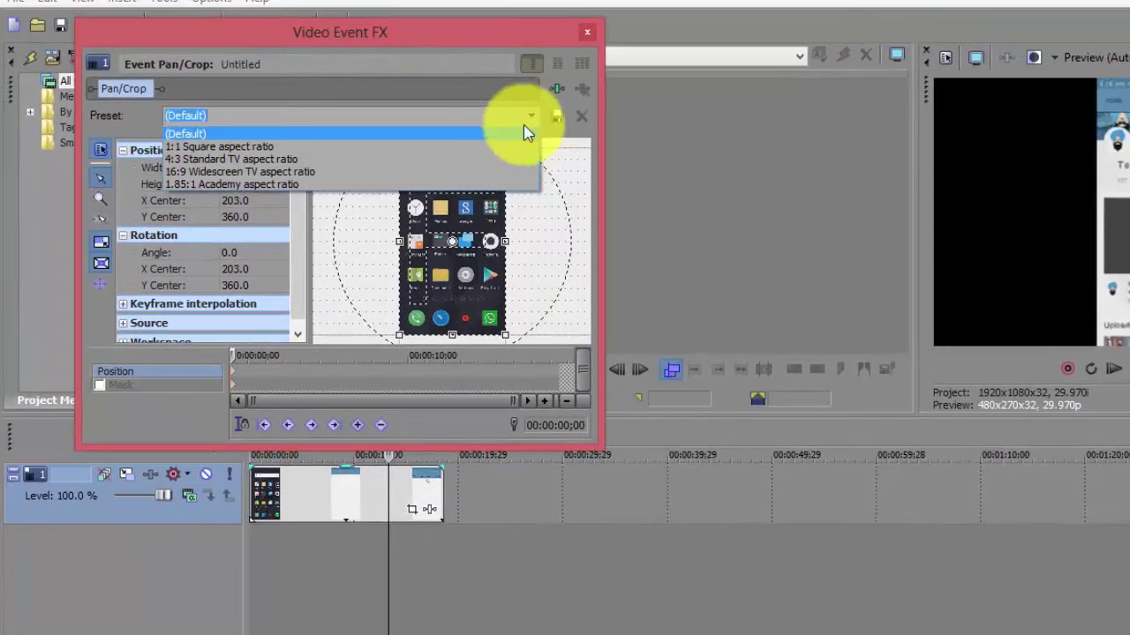
left_click(385, 171)
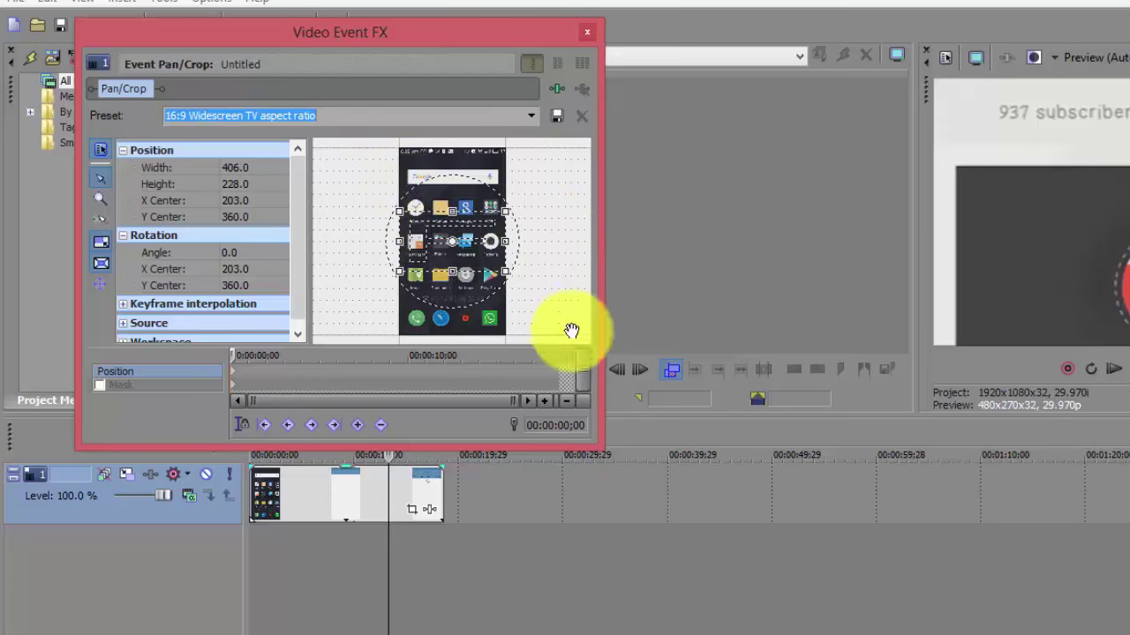
left_click_drag(603, 448, 1045, 632)
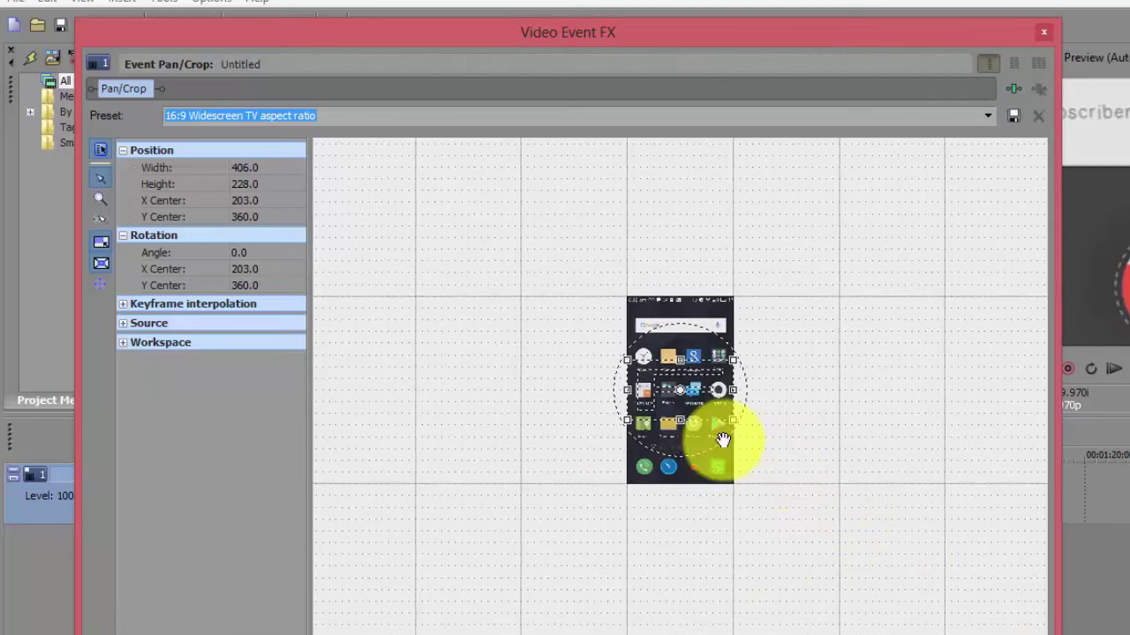
scroll(682, 406, "up", 4)
scroll(693, 420, "up", 5)
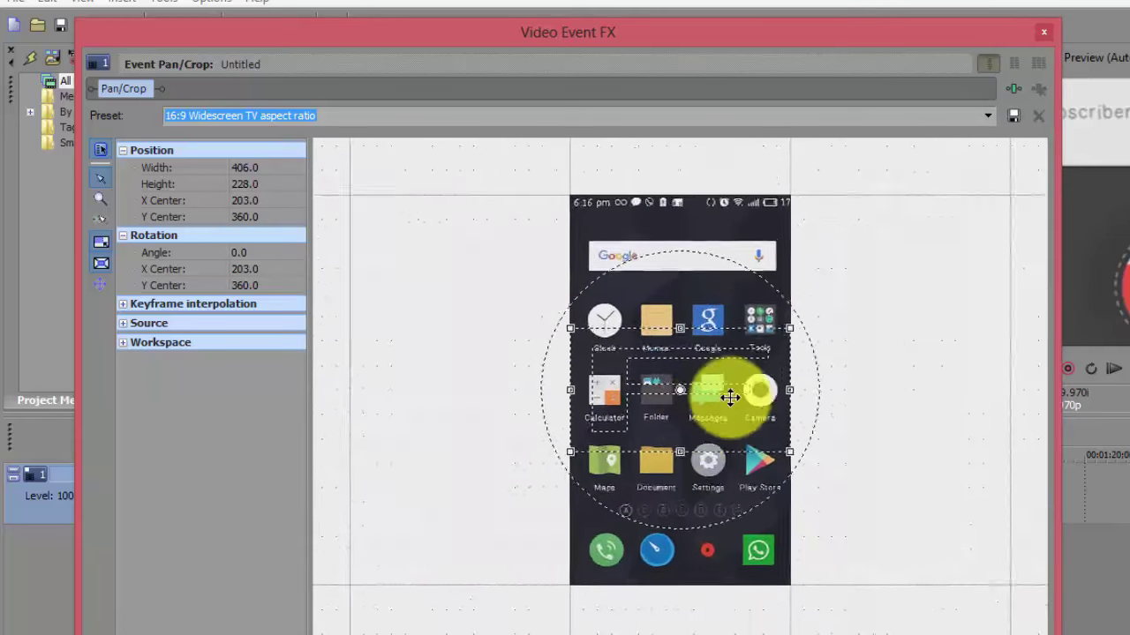
left_click(1052, 39)
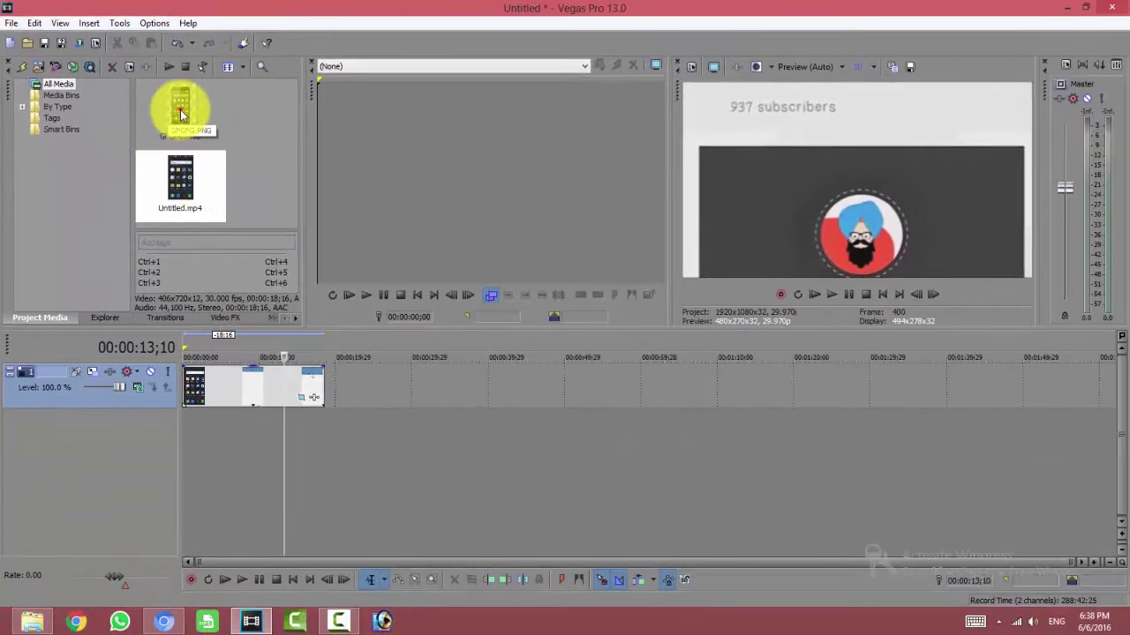
- Place GFGFG.PNG above the video for its full length and use Track Motion to resize it to about 2,148 × 1,208 at about X 28, Y 7
left_click_drag(175, 110, 323, 383)
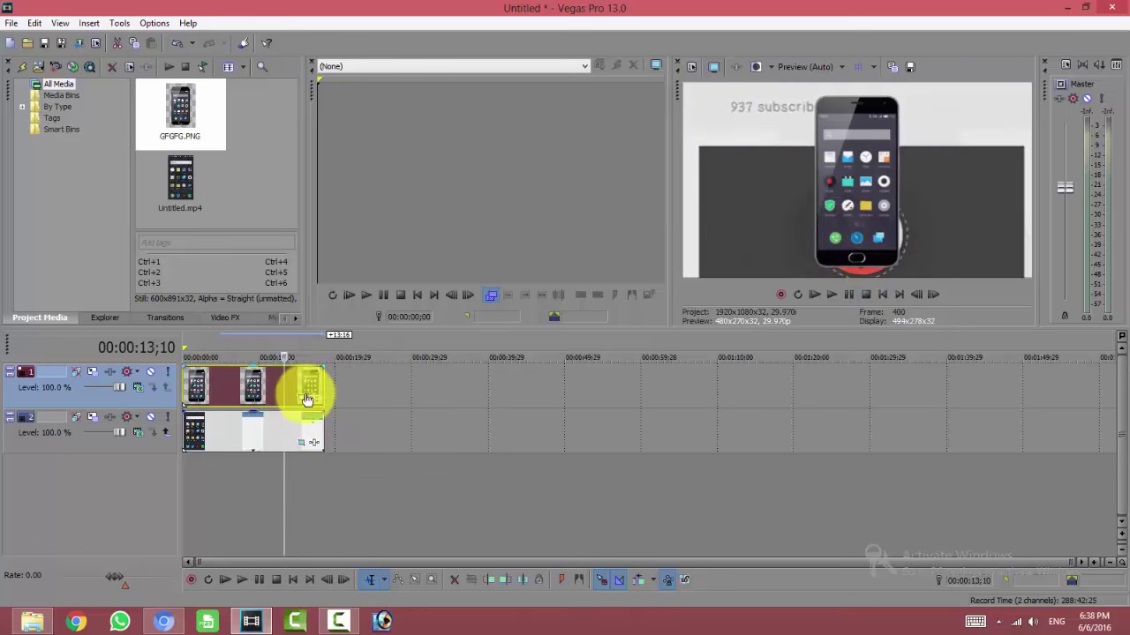
left_click(90, 372)
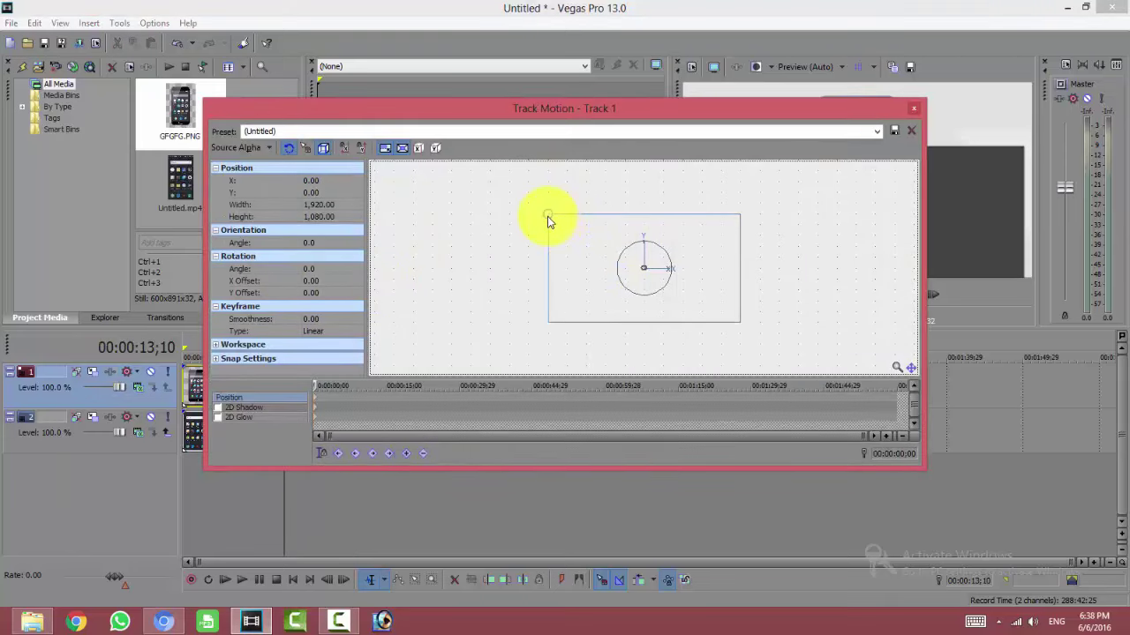
left_click_drag(547, 218, 531, 207)
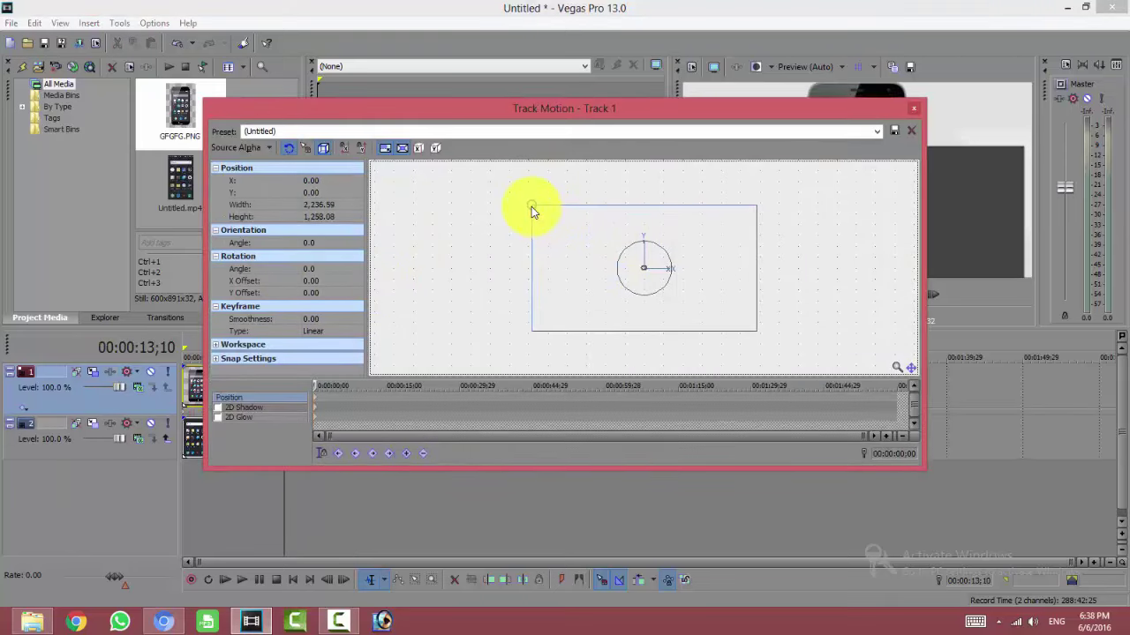
left_click_drag(776, 109, 572, 112)
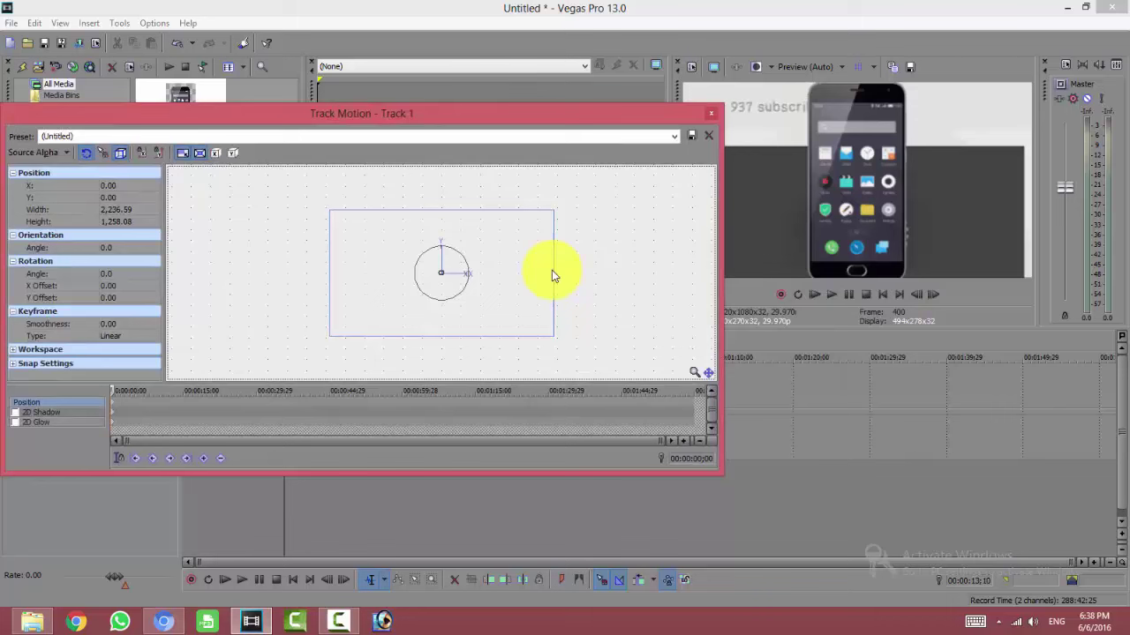
mouse_move(552, 270)
left_mouse_down()
mouse_move(512, 270)
mouse_move(587, 279)
mouse_move(554, 270)
left_mouse_up()
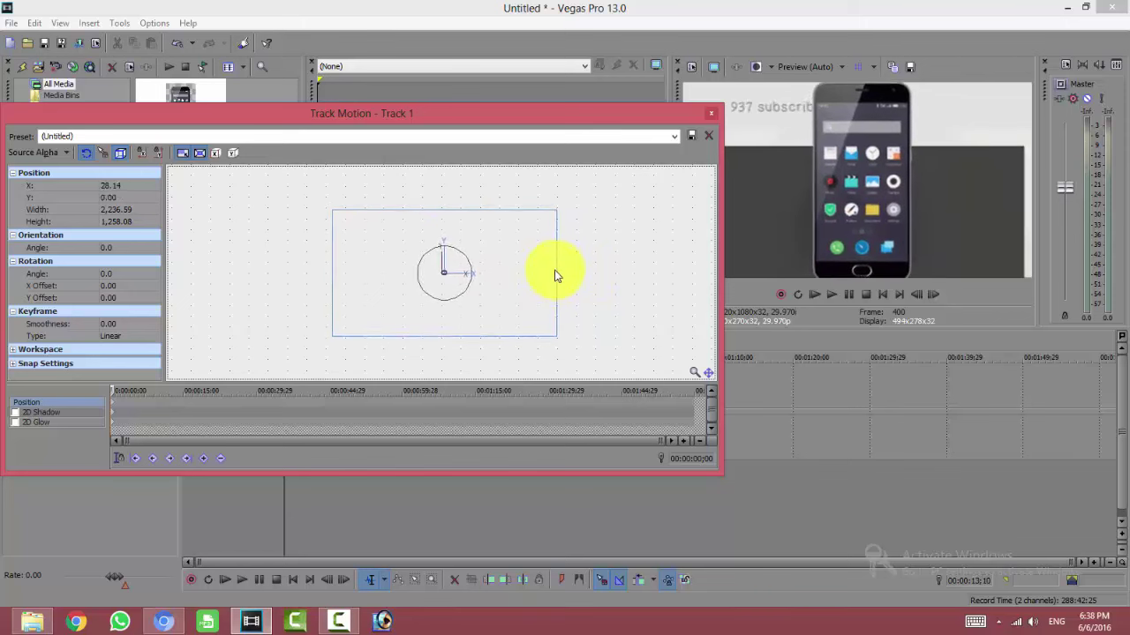
left_click_drag(556, 214, 574, 194)
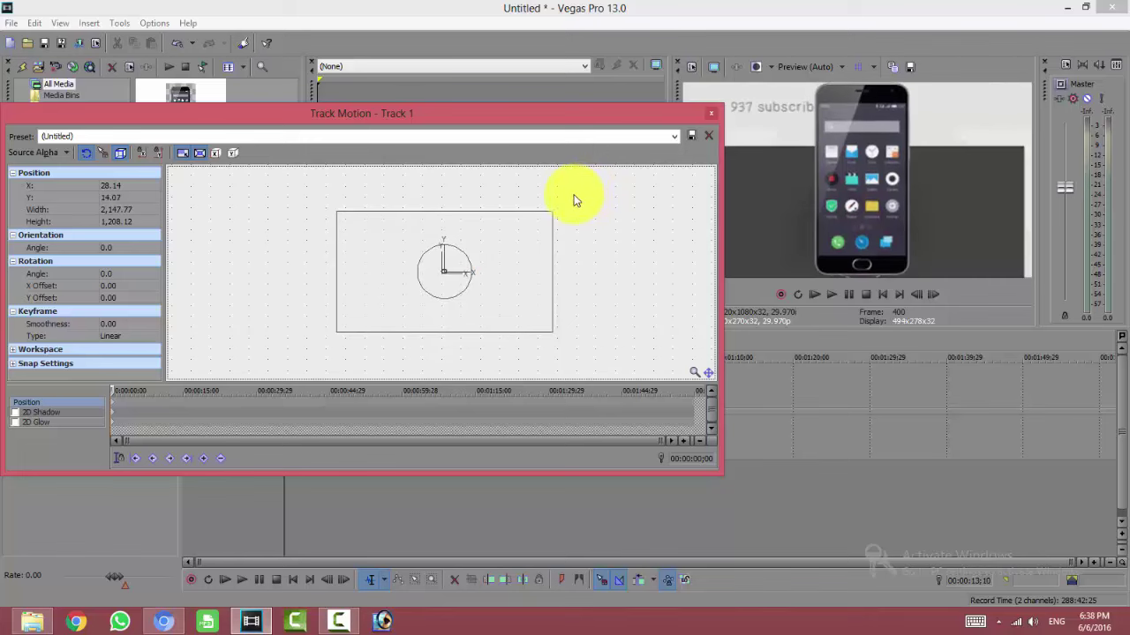
key("space")
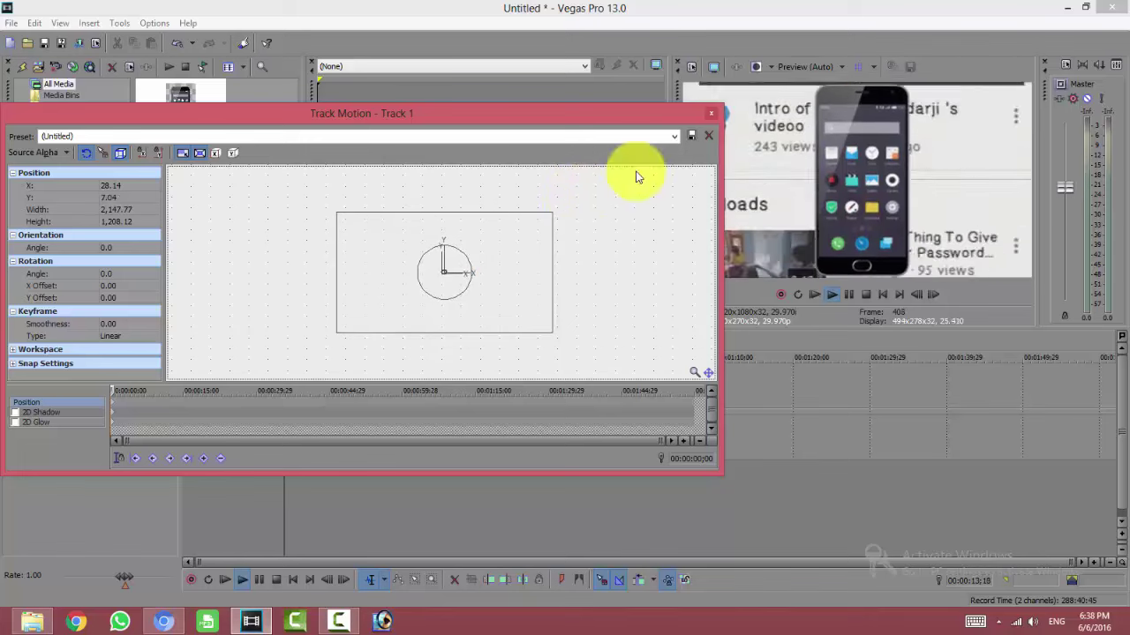
left_click(710, 113)
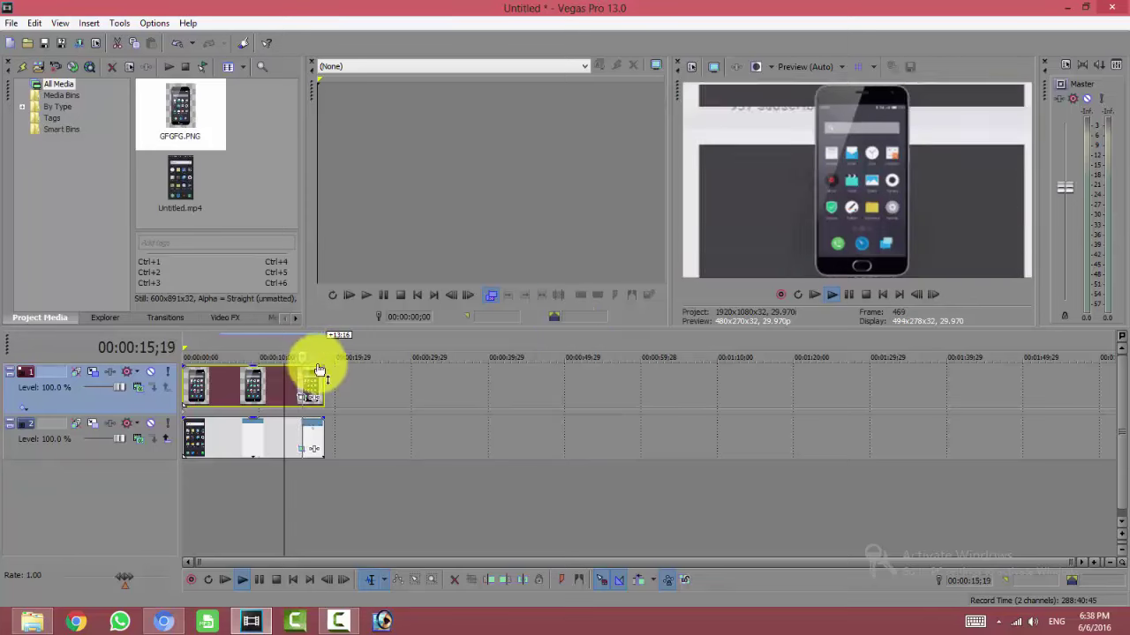
key("space")
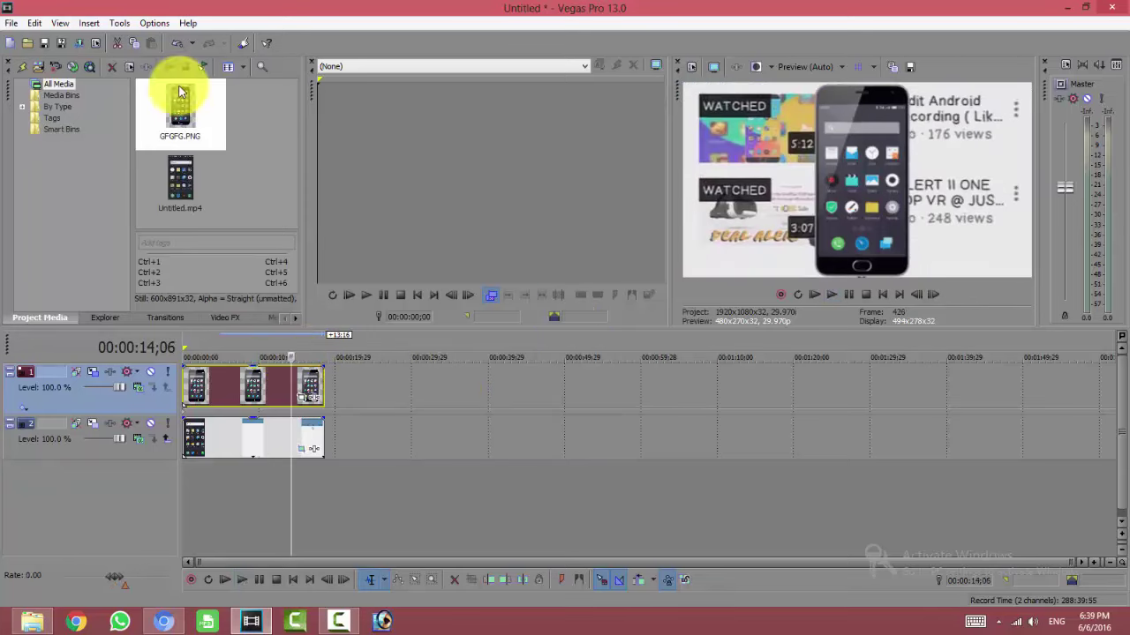
- Add a second copy of Untitled.mp4 on a new track above the phone image, starting at the beginning of the timeline
left_click_drag(180, 191, 294, 350)
left_click(329, 399)
left_click_drag(329, 399, 260, 441)
- Delete the second video copy's audio clip and the emptied audio track
left_click(260, 442)
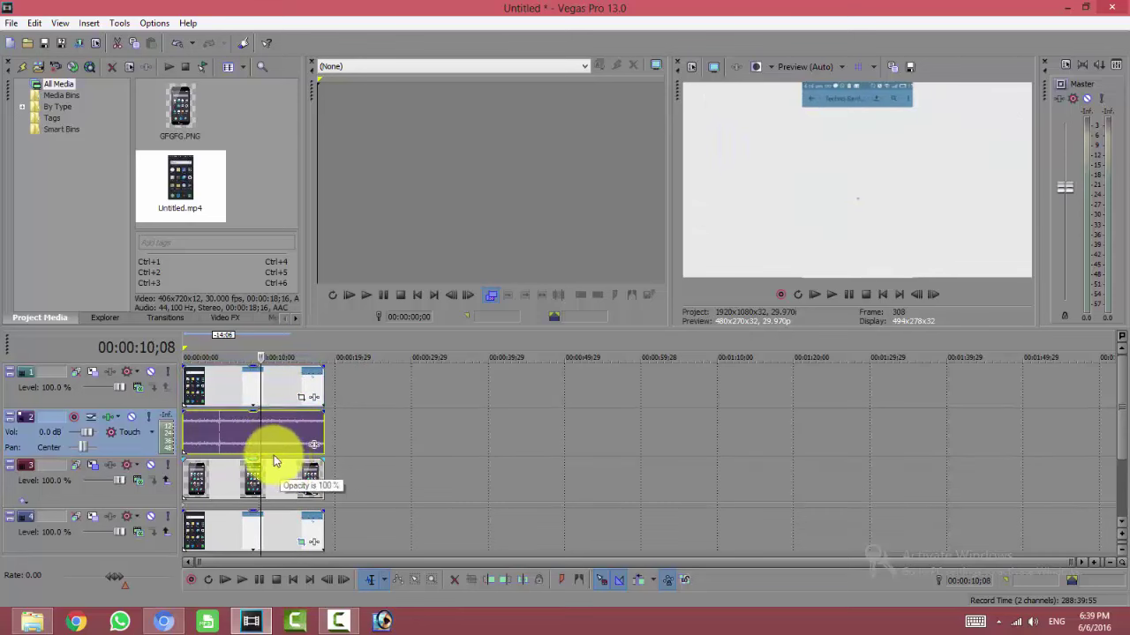
left_click(228, 431)
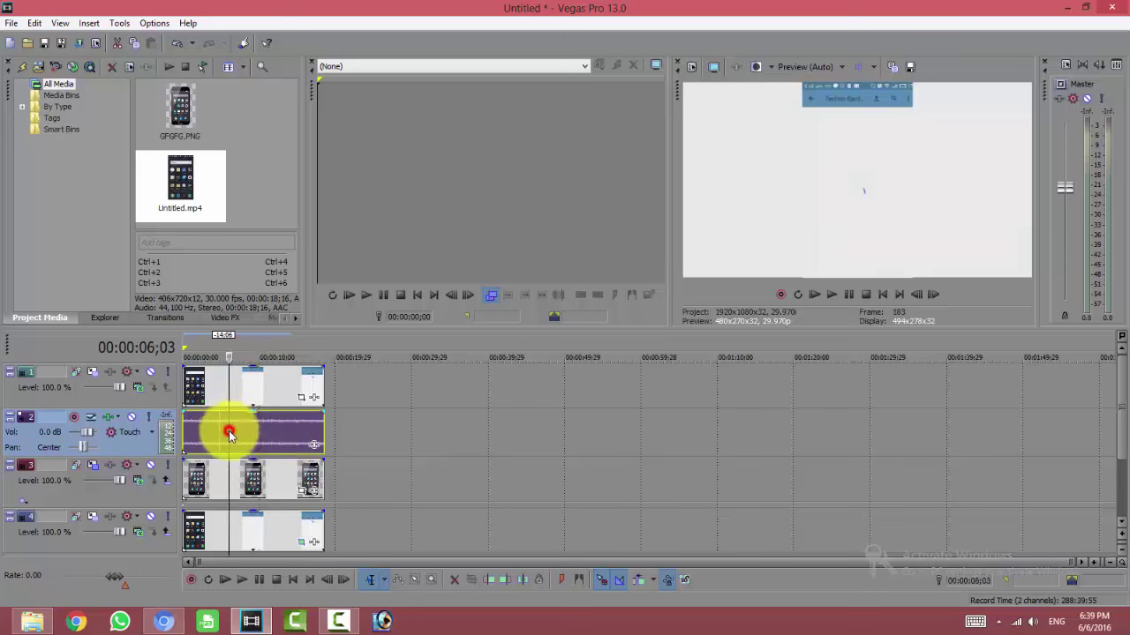
key("Delete")
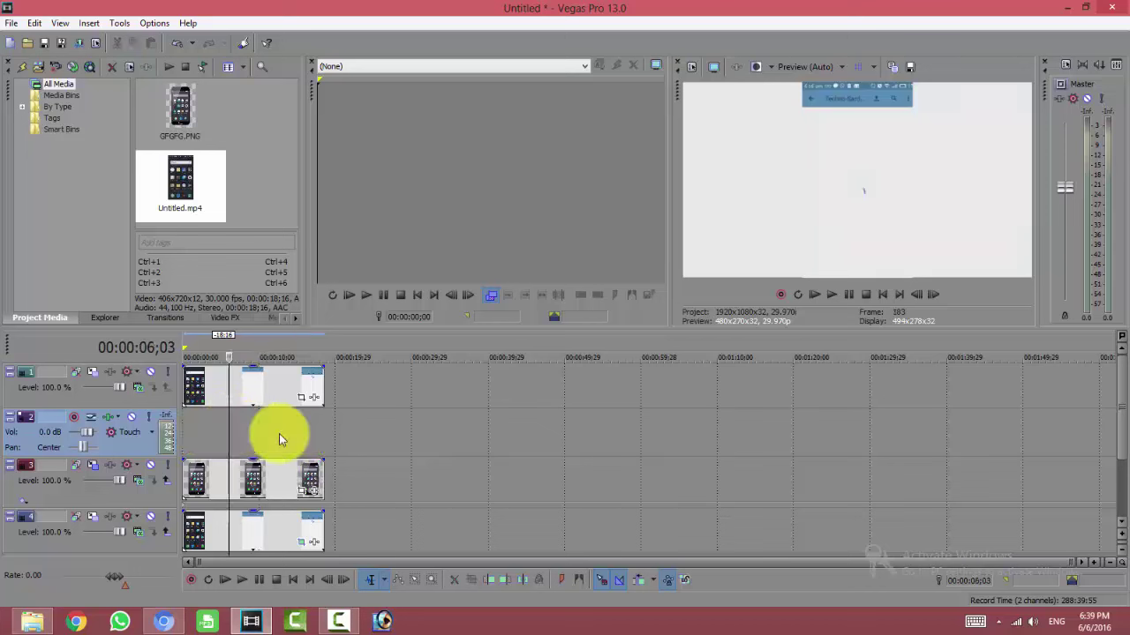
right_click(408, 436)
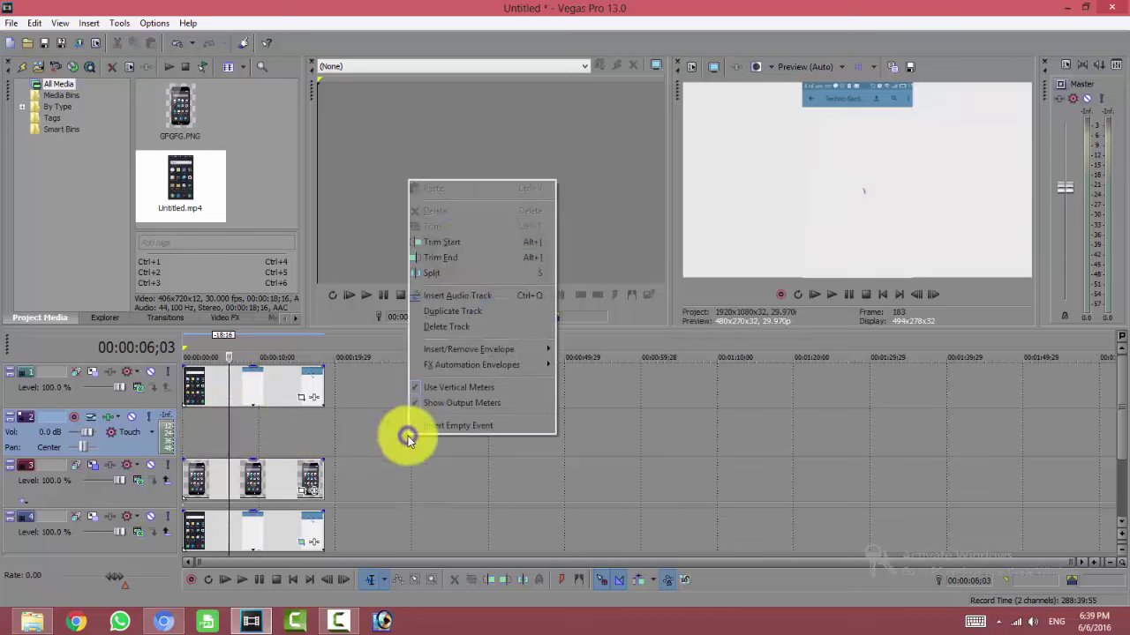
left_click(471, 326)
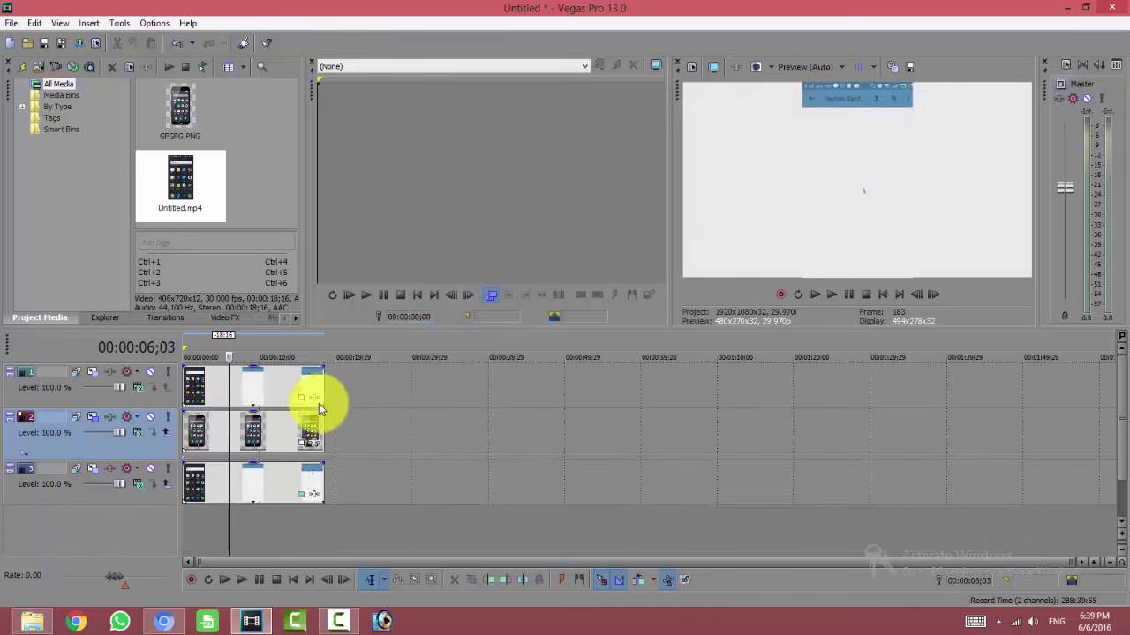
- Return the playhead to the start and use Track Motion to resize the top recording to about 1,533 × 863 at about X 21, Y 0
left_click(231, 362)
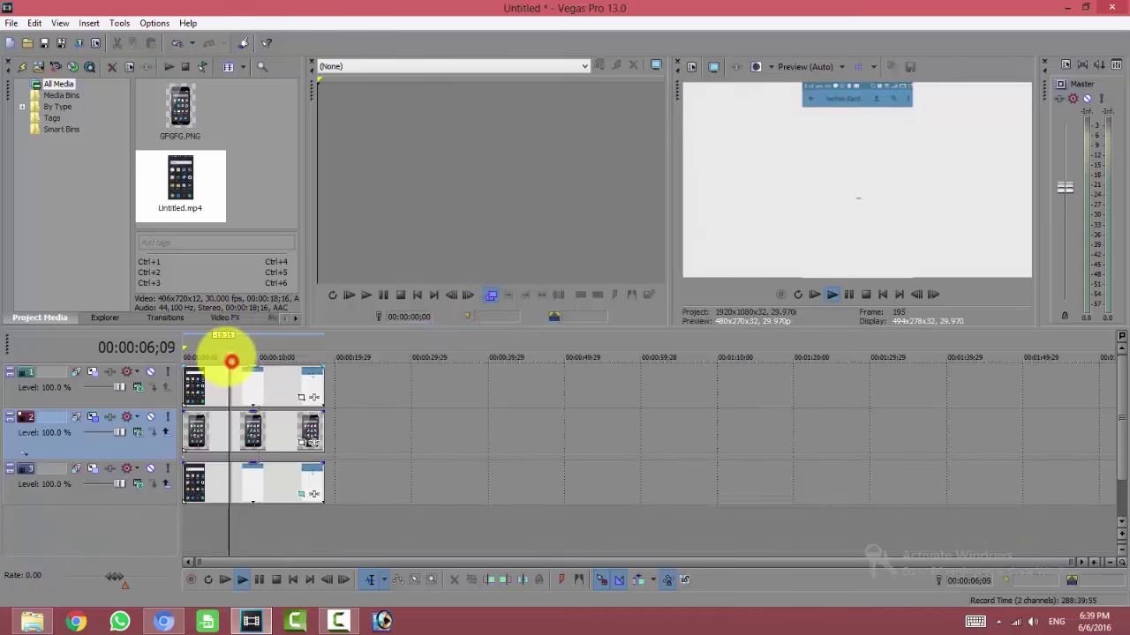
left_click_drag(231, 361, 168, 353)
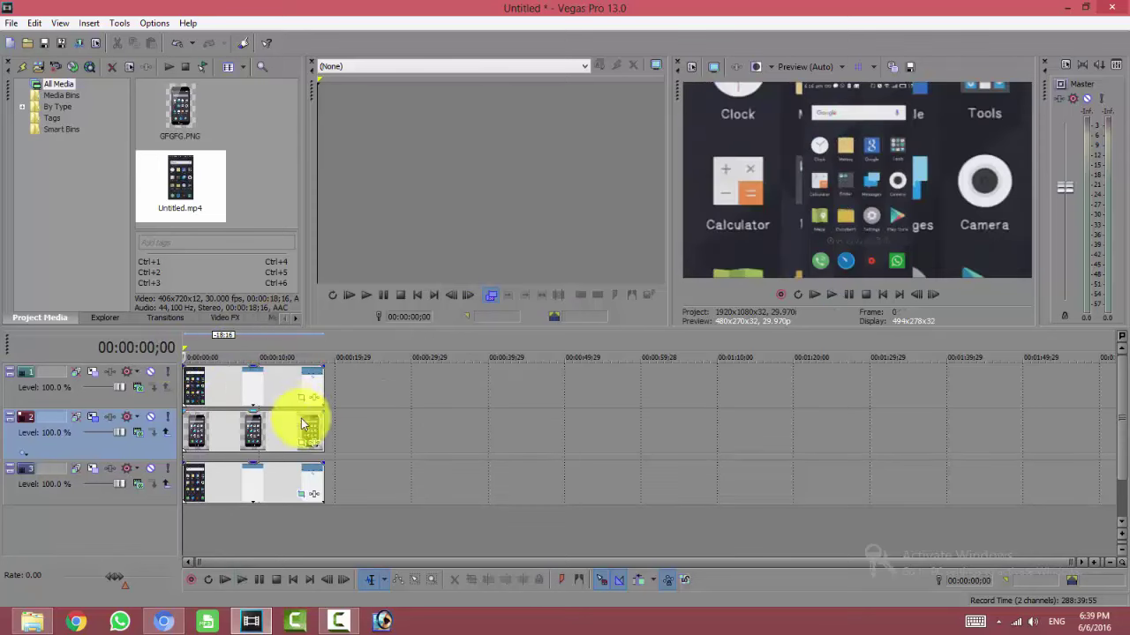
left_click(92, 371)
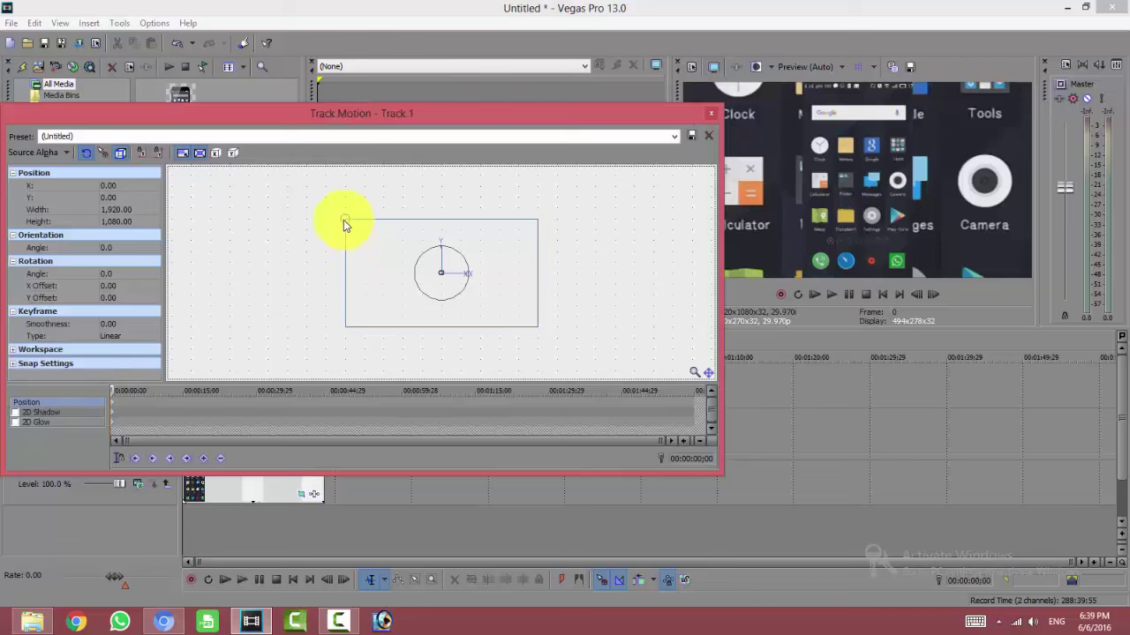
left_click_drag(345, 223, 394, 269)
key("ctrl+z")
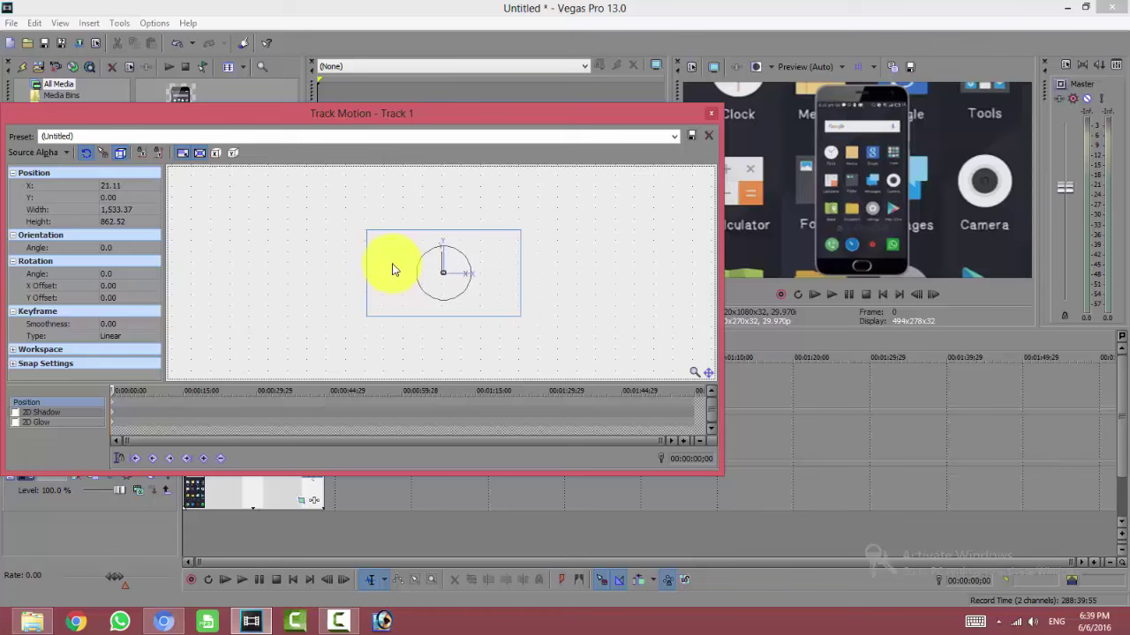
left_click(712, 115)
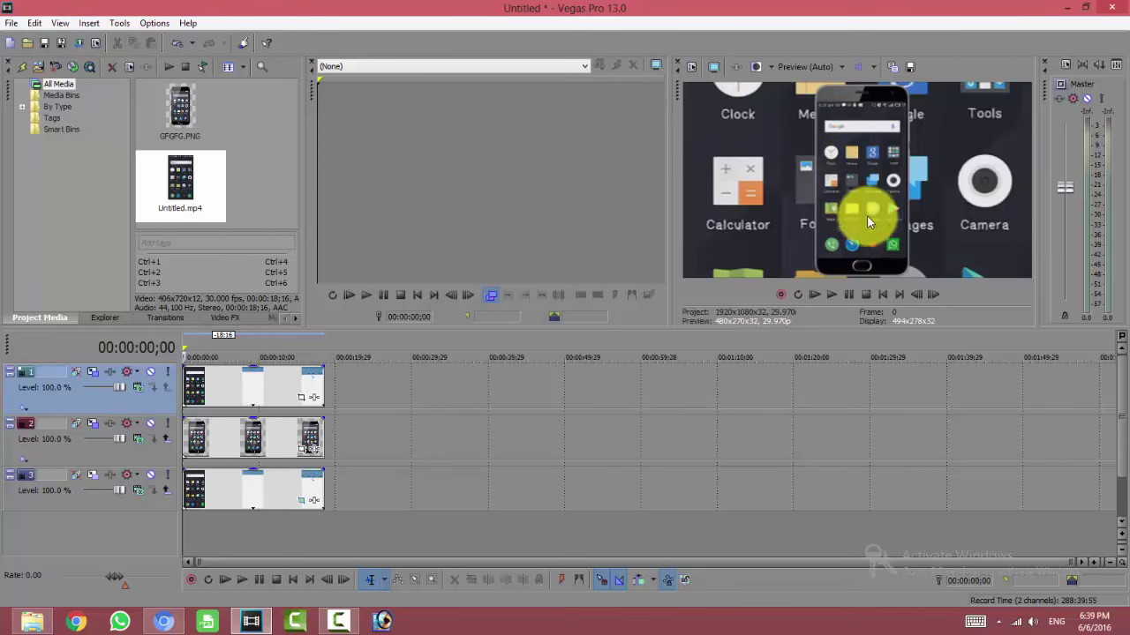
- Enlarge the video preview area and apply the default Gaussian Blur preset to the widescreen background clip on track 3
left_click_drag(800, 327, 805, 397)
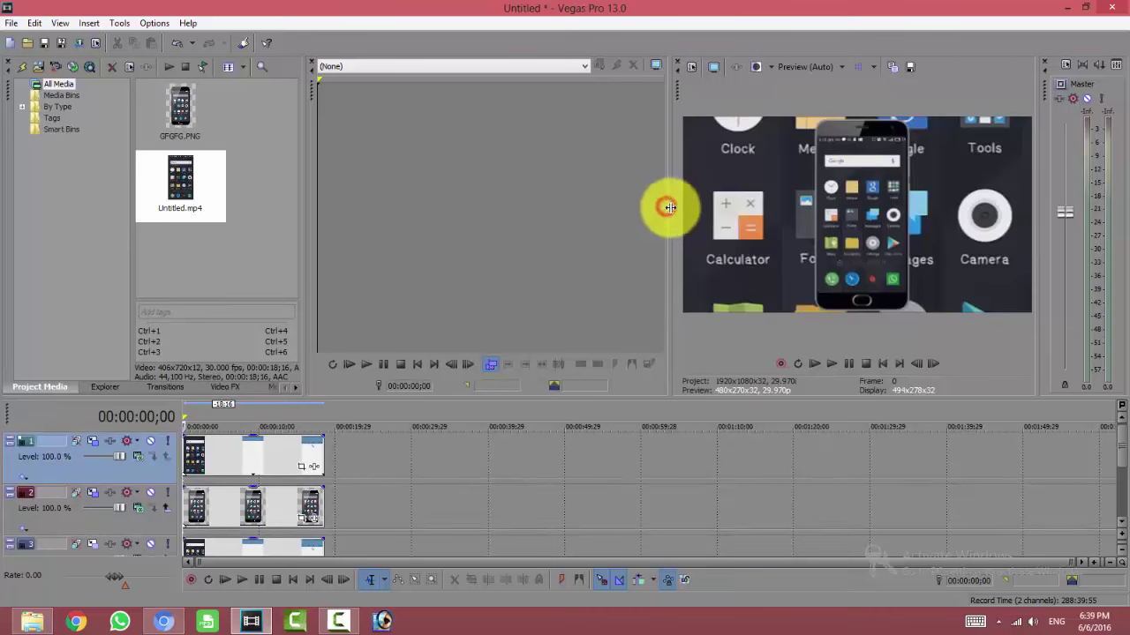
left_click_drag(670, 206, 388, 222)
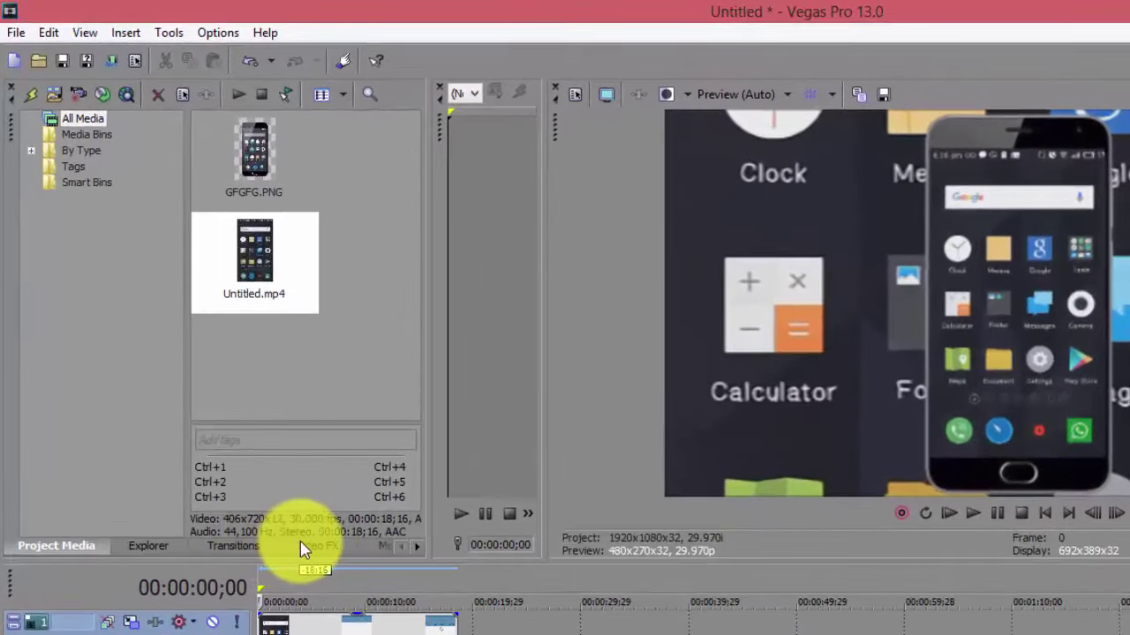
left_click(300, 547)
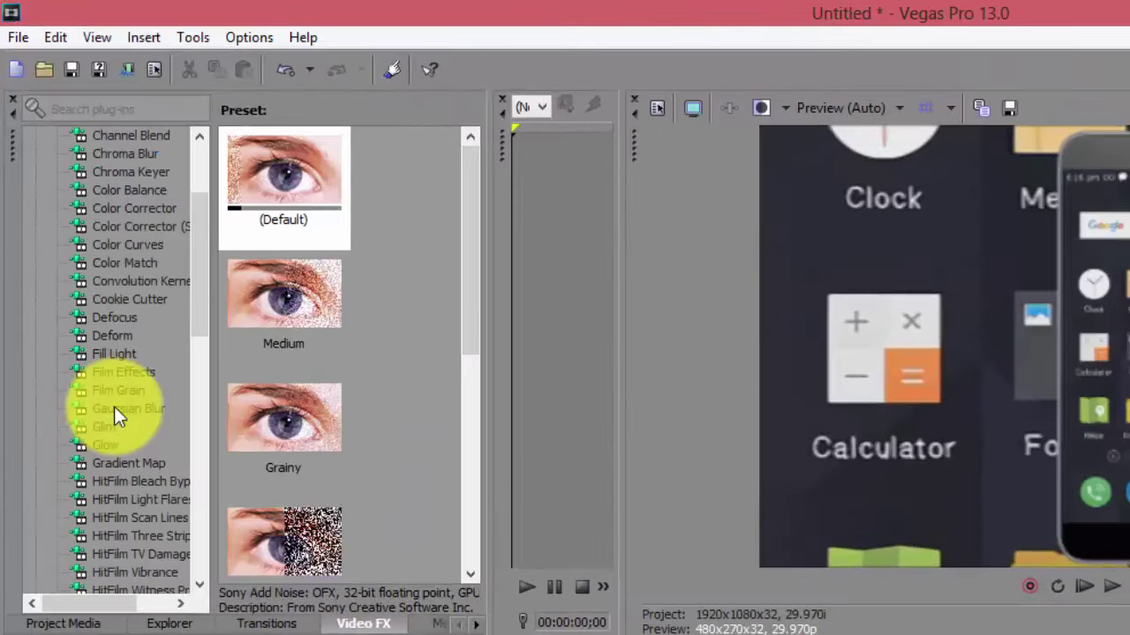
left_click(115, 409)
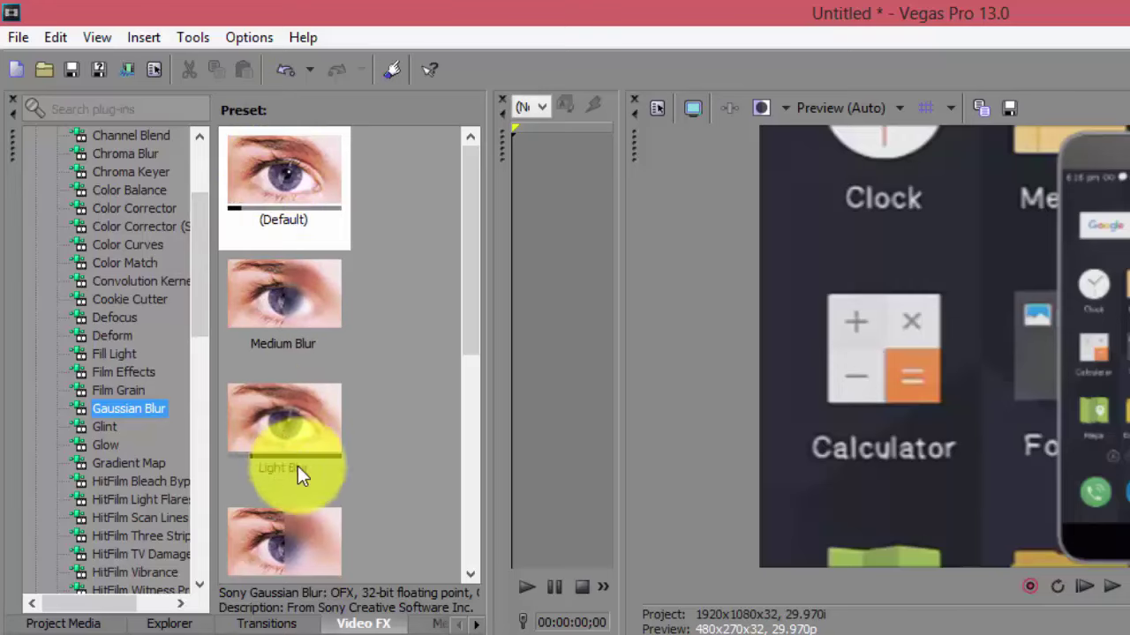
left_click_drag(287, 203, 247, 538)
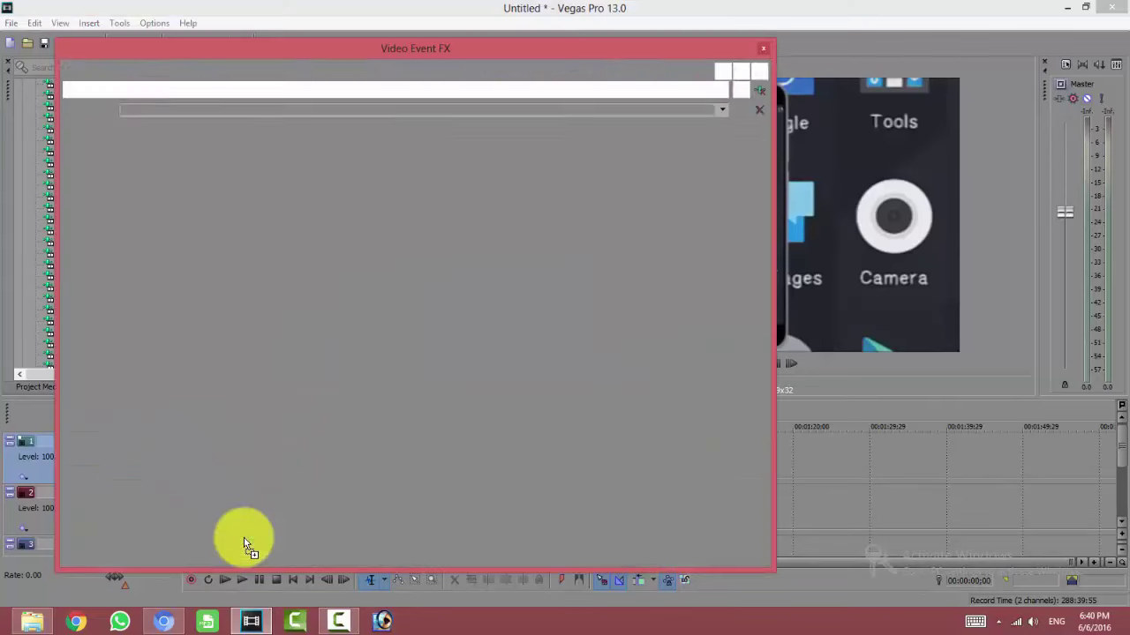
left_click(766, 46)
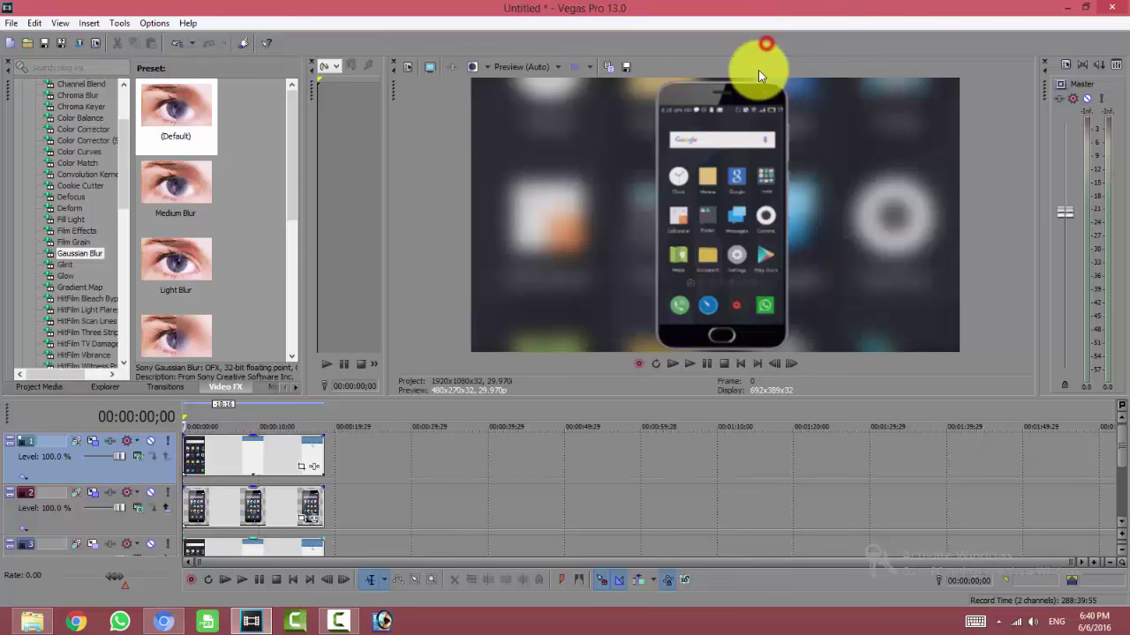
- Play back the whole composition and set the time selection to the length of the top recording clip
left_click(691, 364)
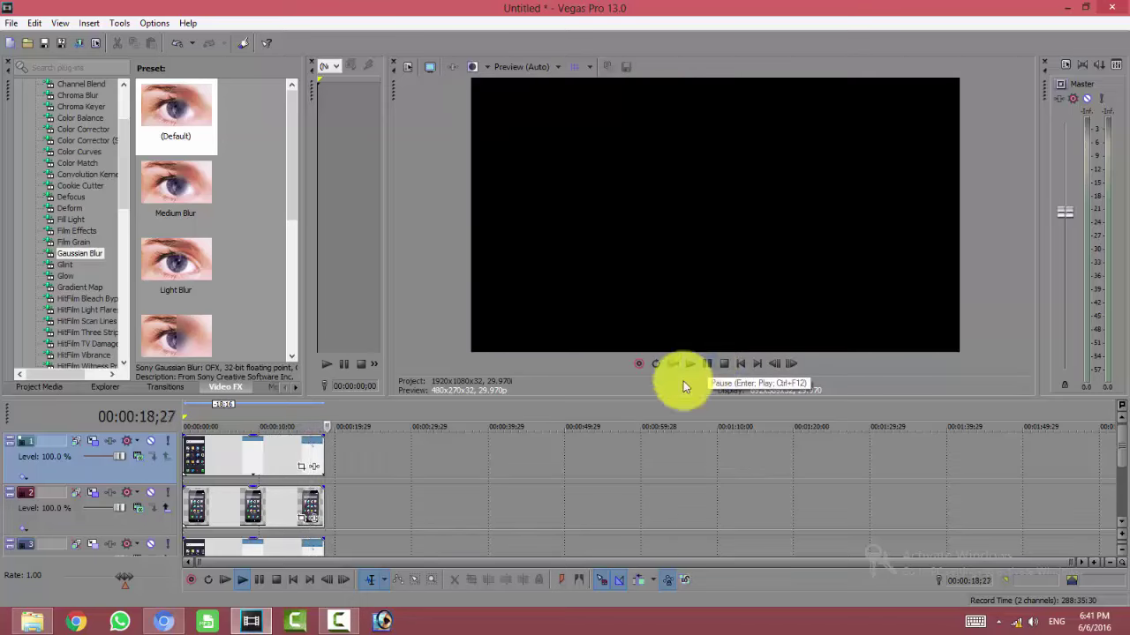
double_click(301, 455)
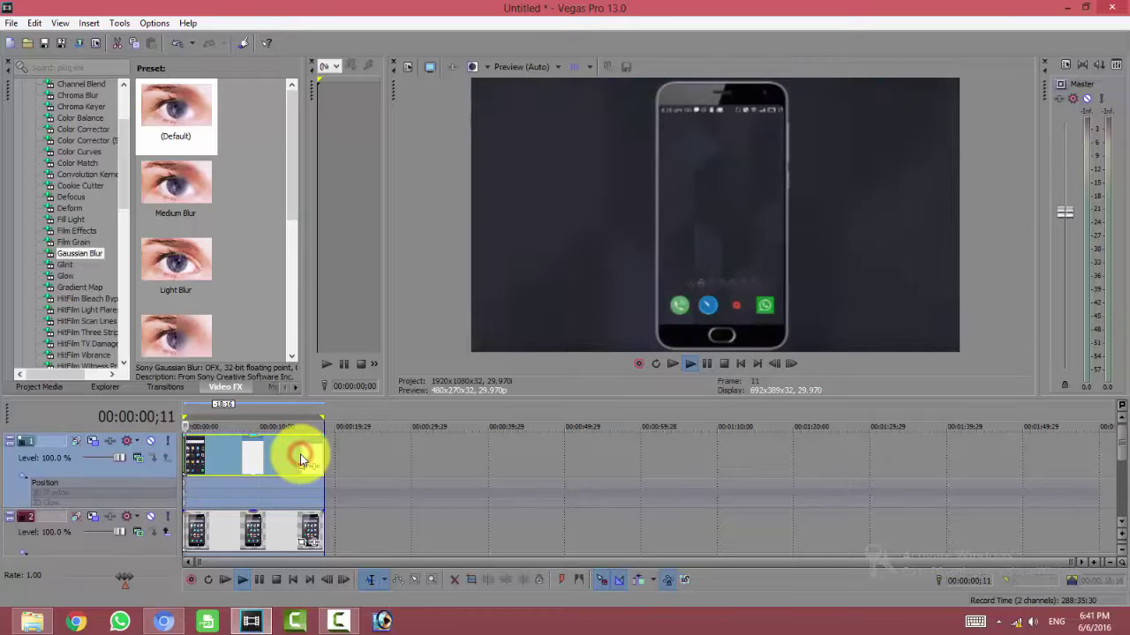